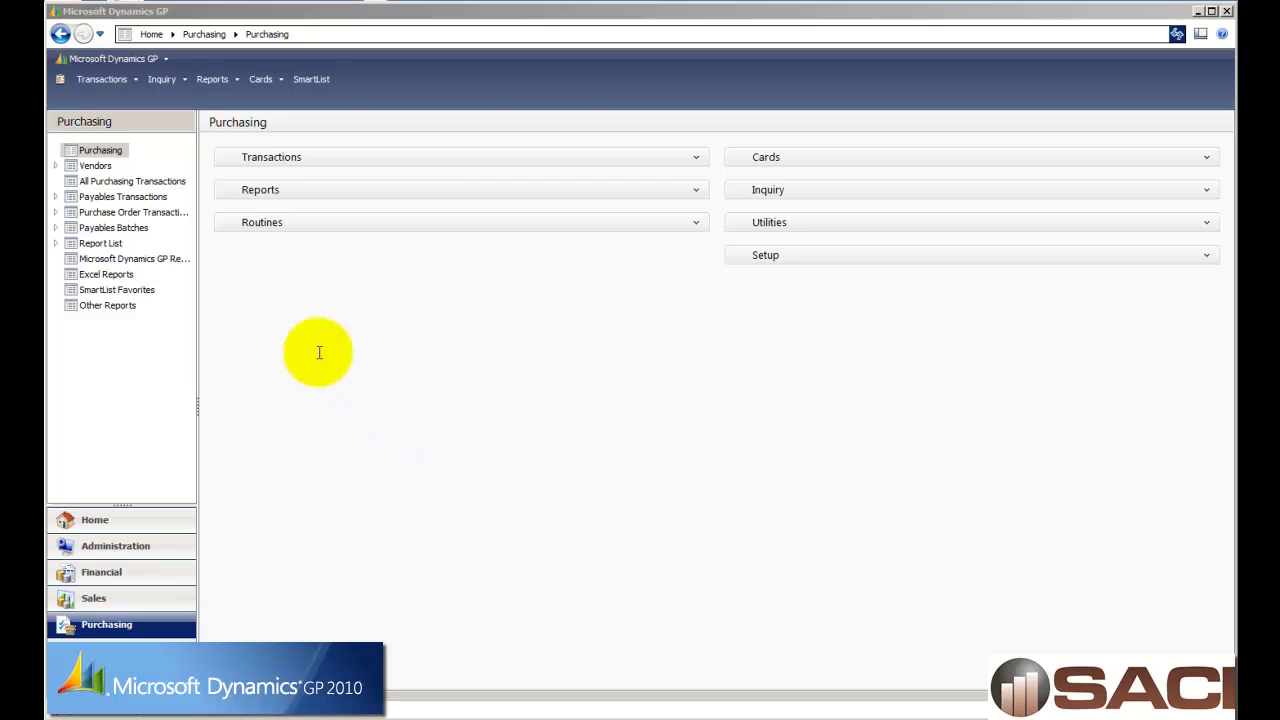
left_click(145, 290)
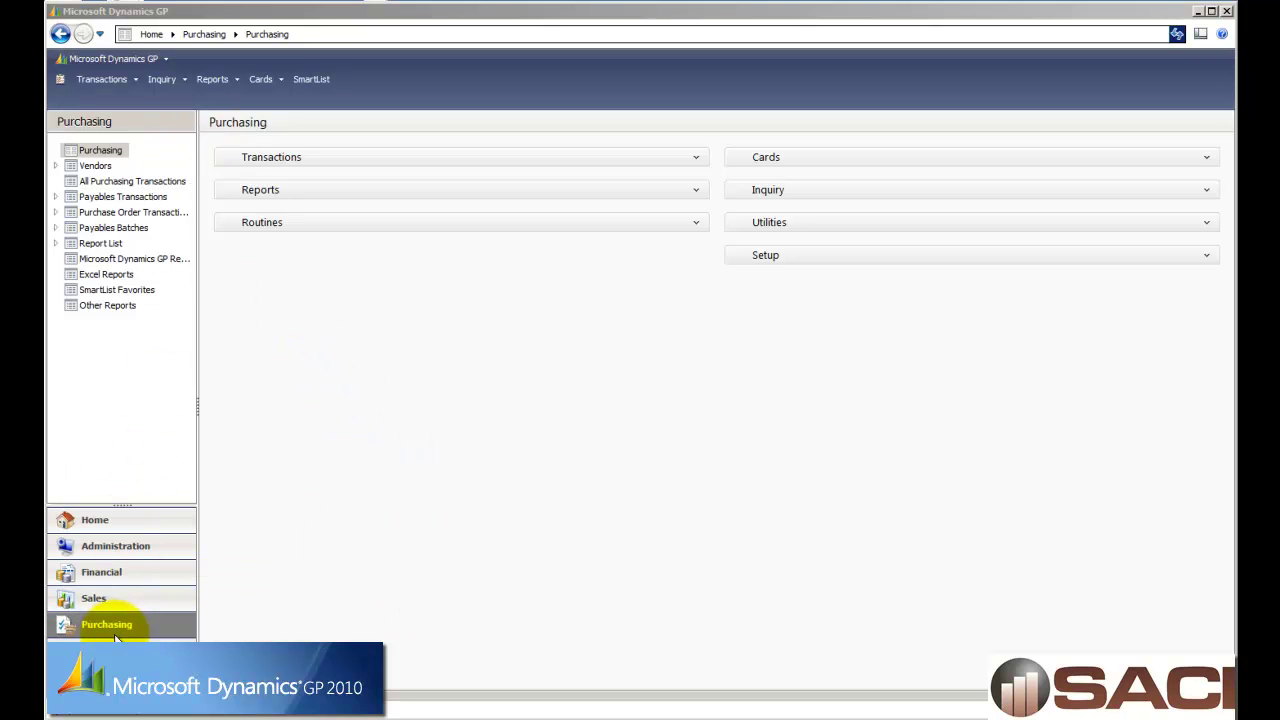
left_click(106, 76)
mouse_move(121, 134)
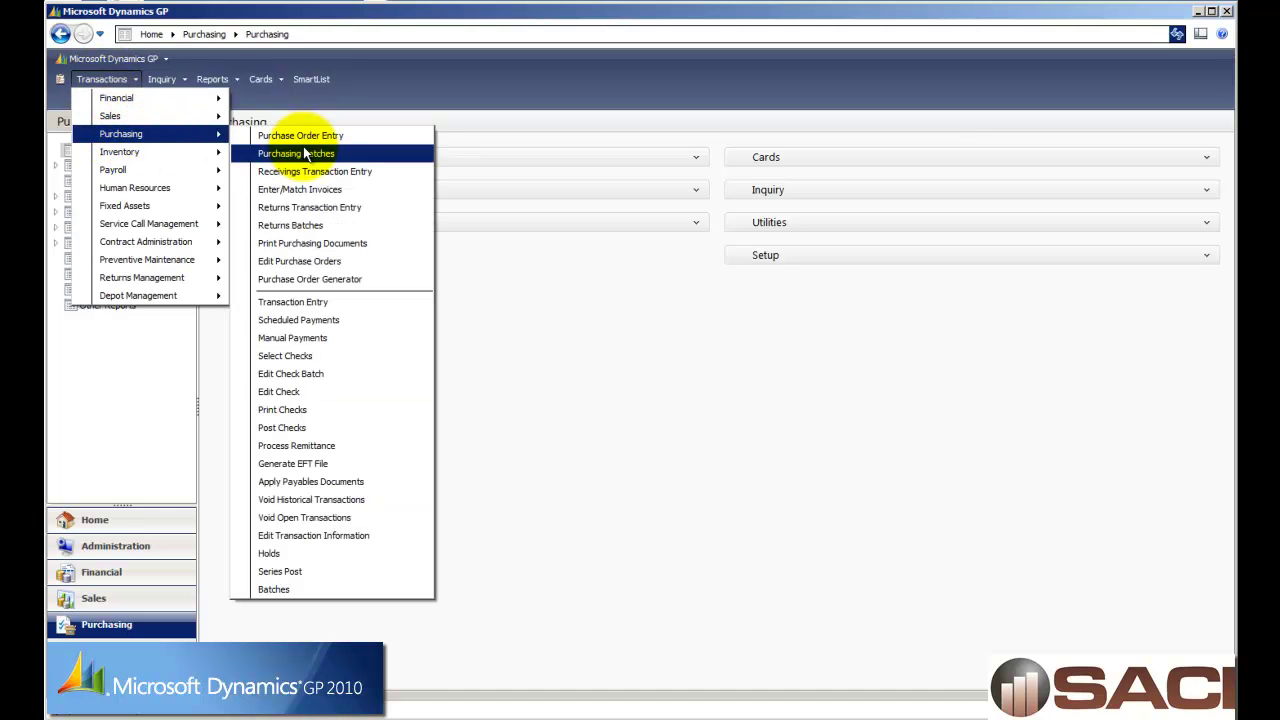
left_click(374, 74)
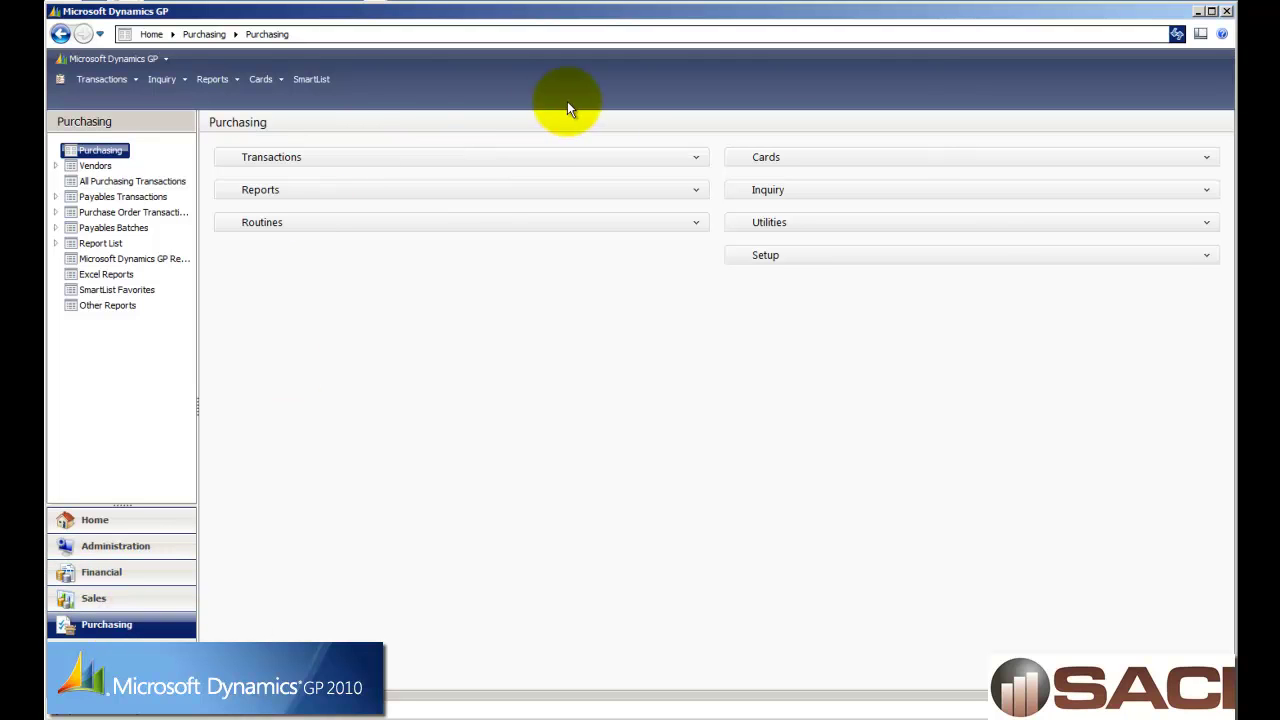
left_click(697, 160)
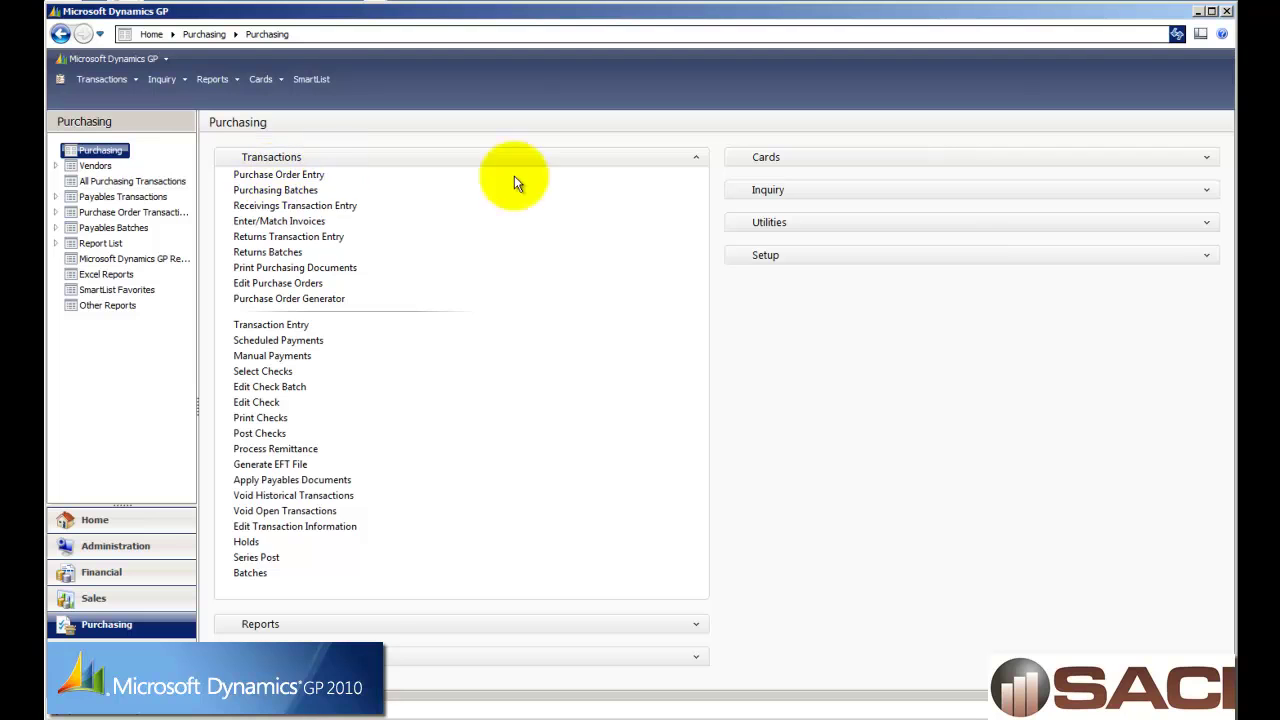
left_click(697, 157)
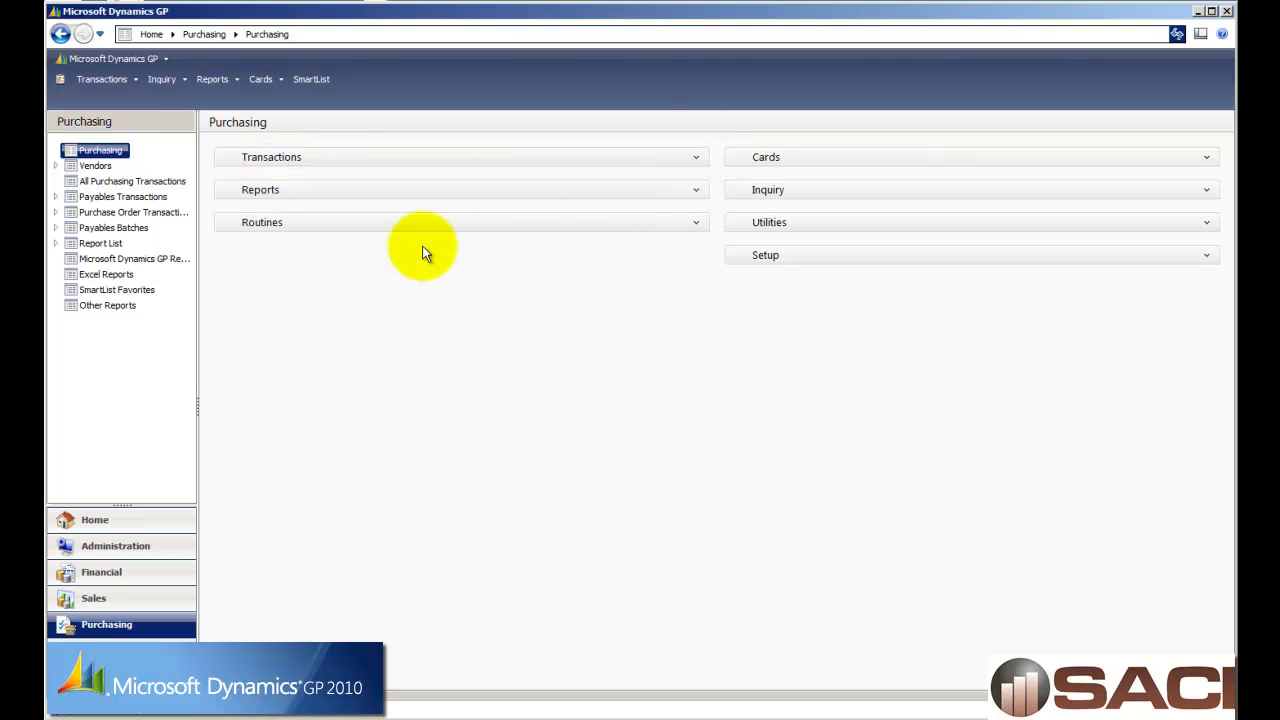
- Start a standard purchase order for Beaumont Construction from the Vendors list and accept the vendor defaults
left_click(56, 166)
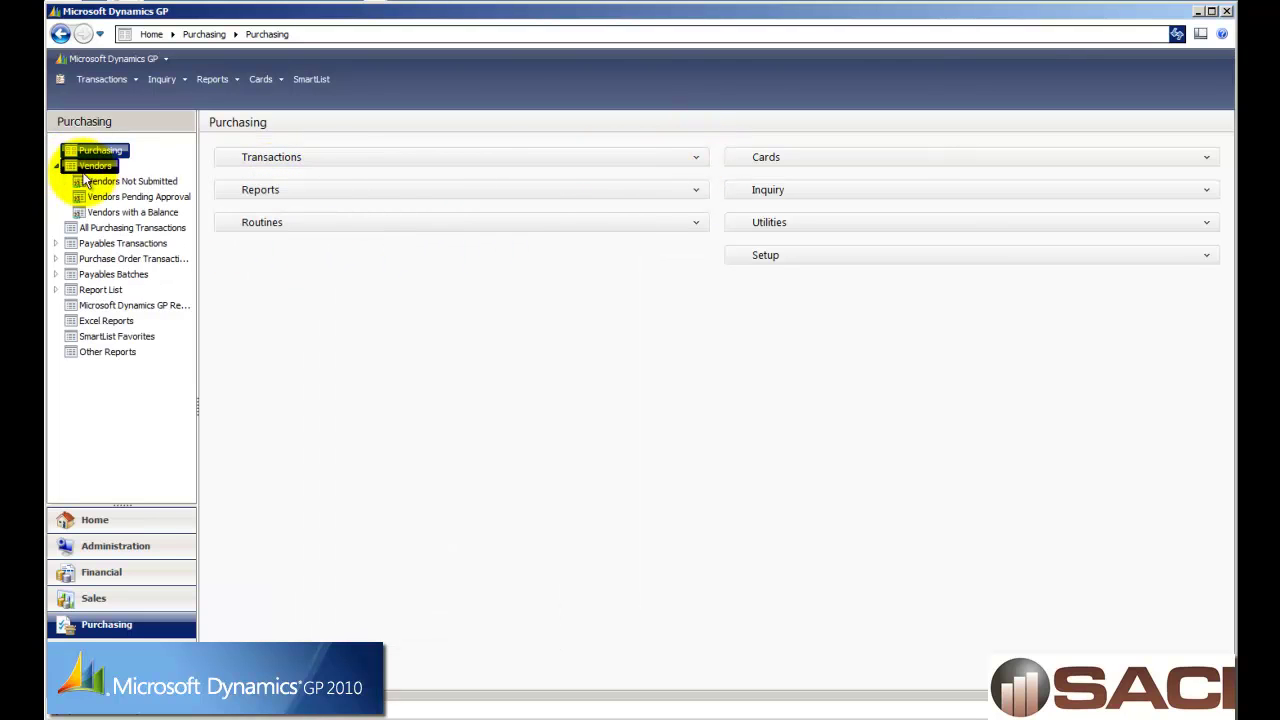
left_click(97, 167)
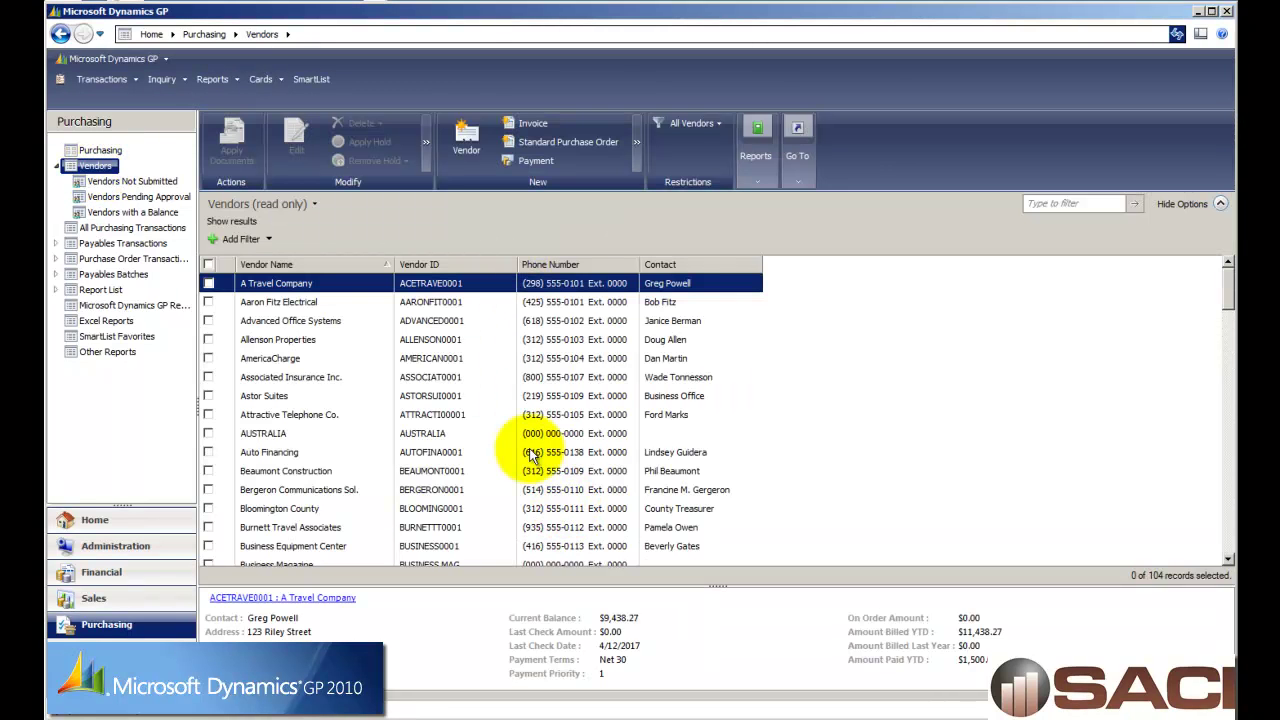
left_click(208, 471)
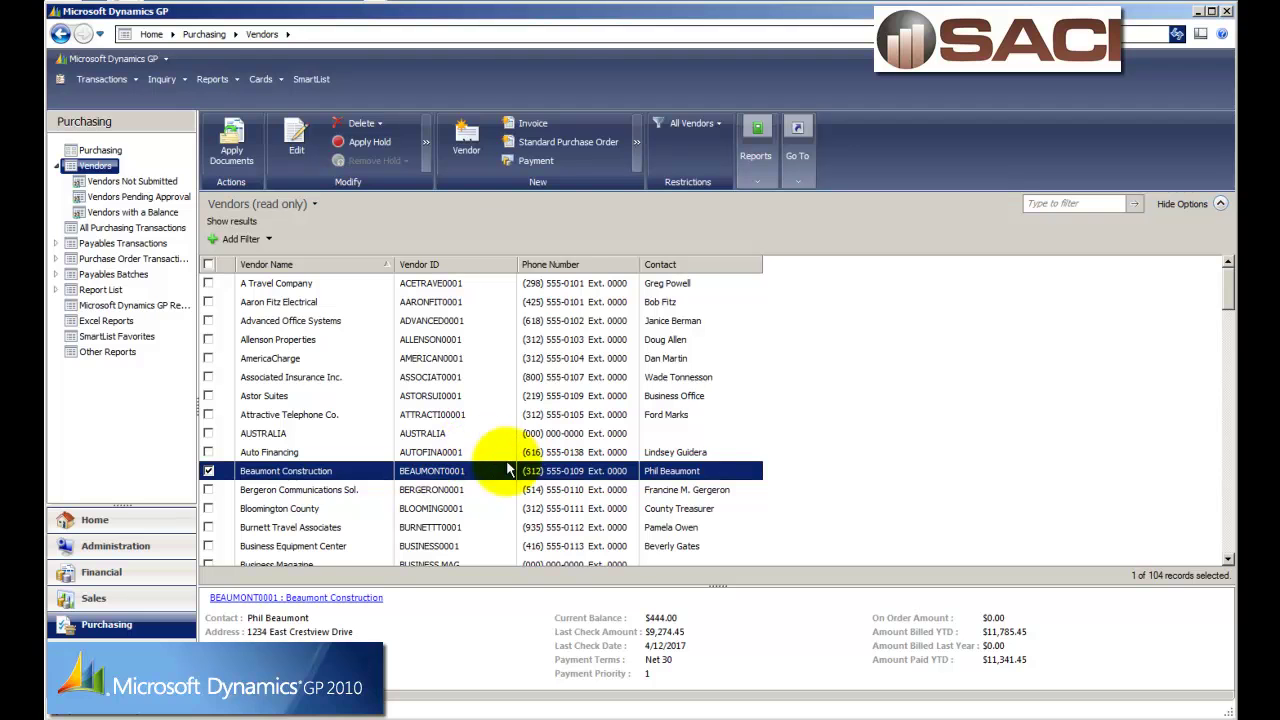
left_click(593, 145)
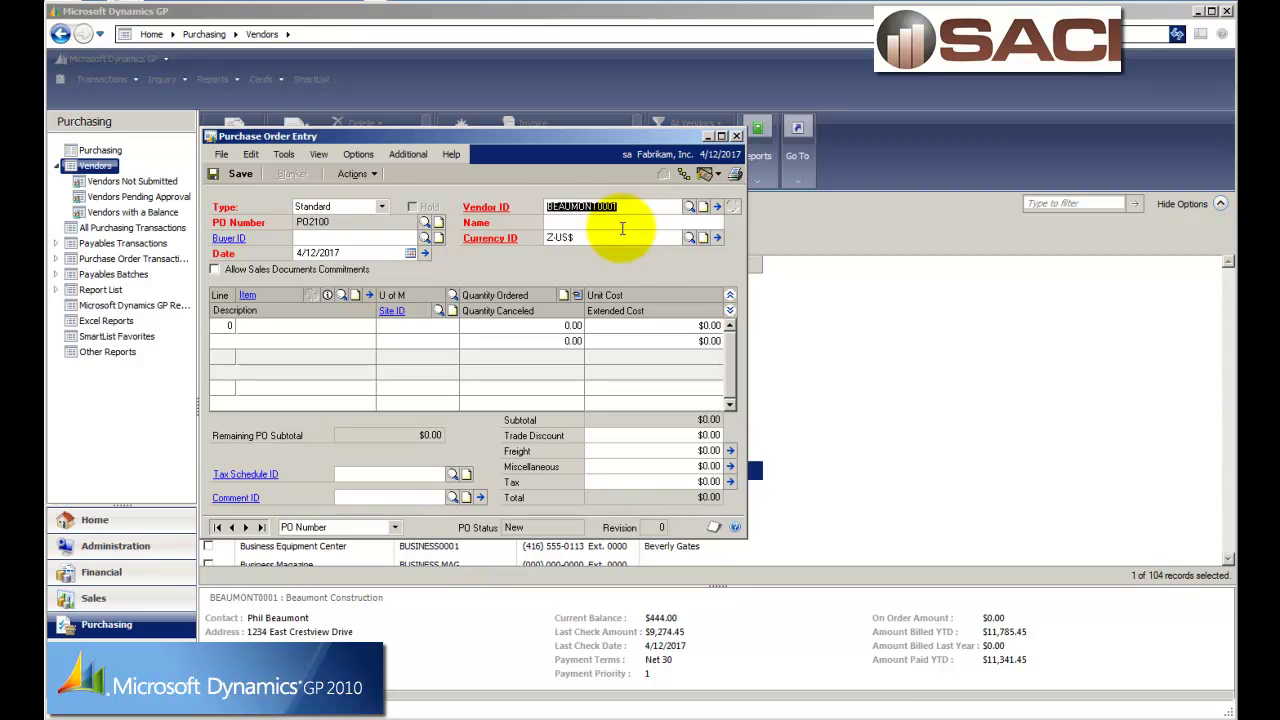
key("Tab")
key("Tab")
key("Tab")
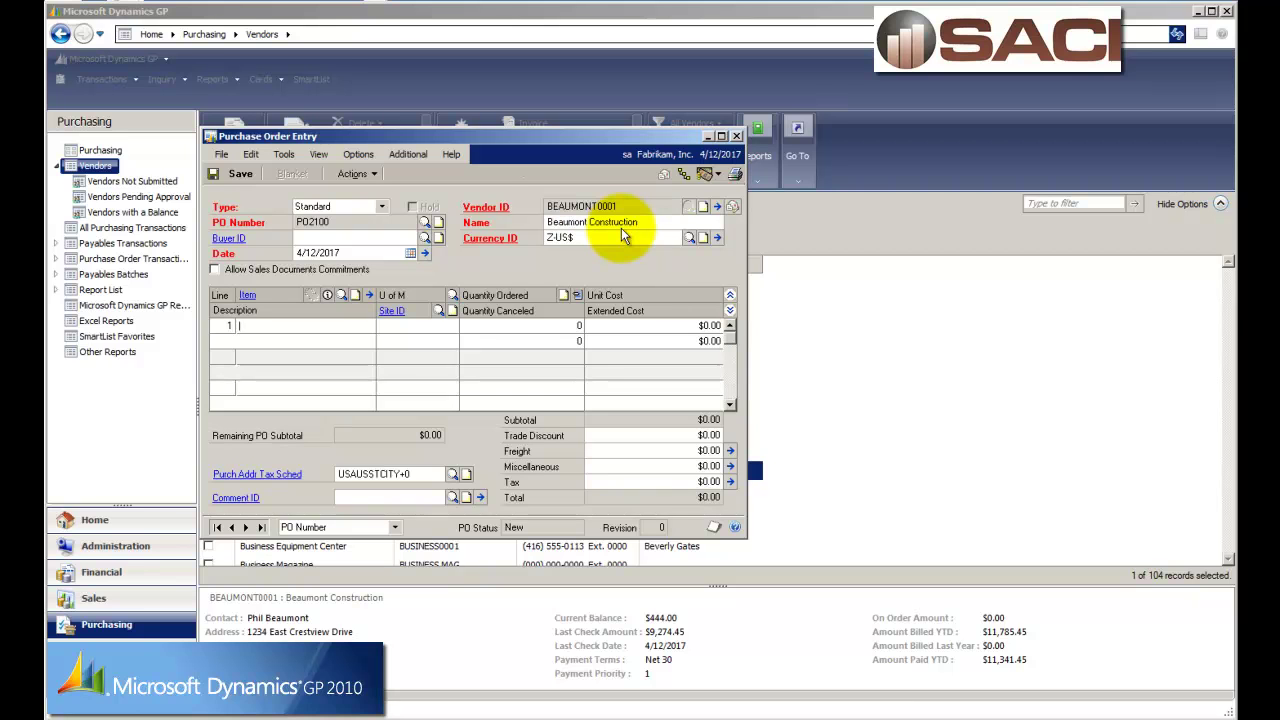
- Switch the order lines to vendor items and enter BACK FRAME as the first line's item
left_click(342, 295)
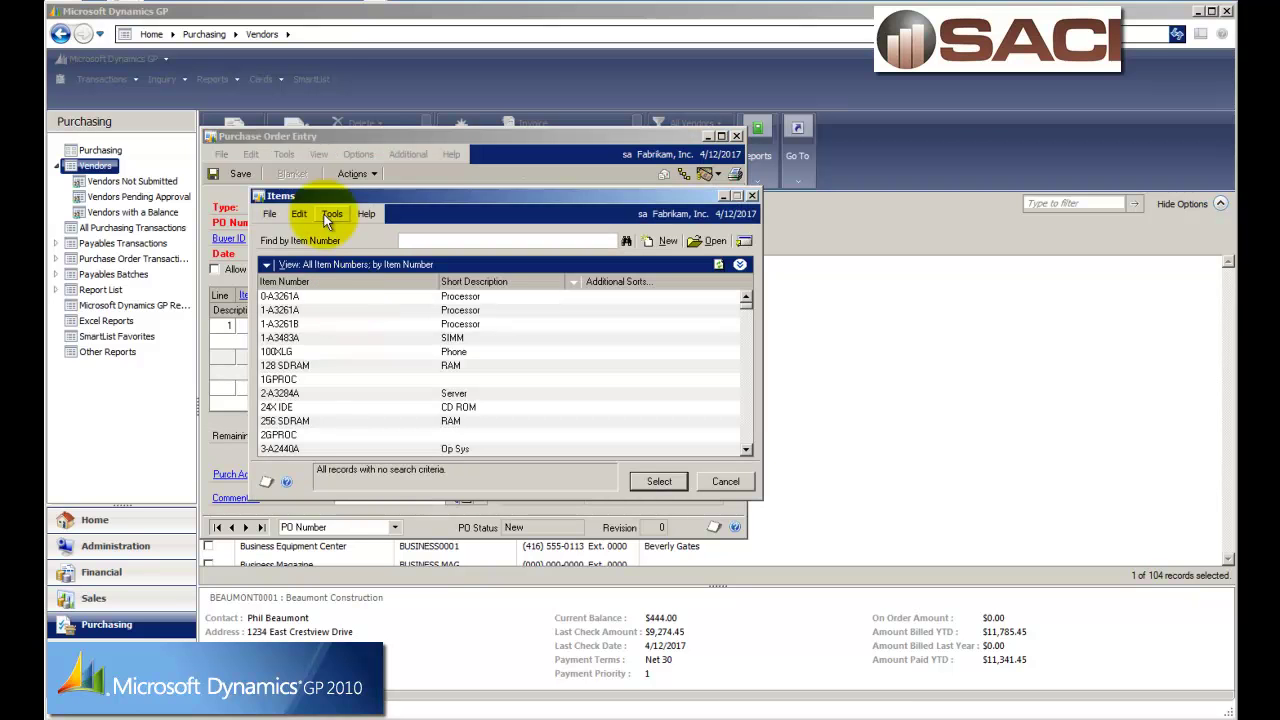
left_click(727, 483)
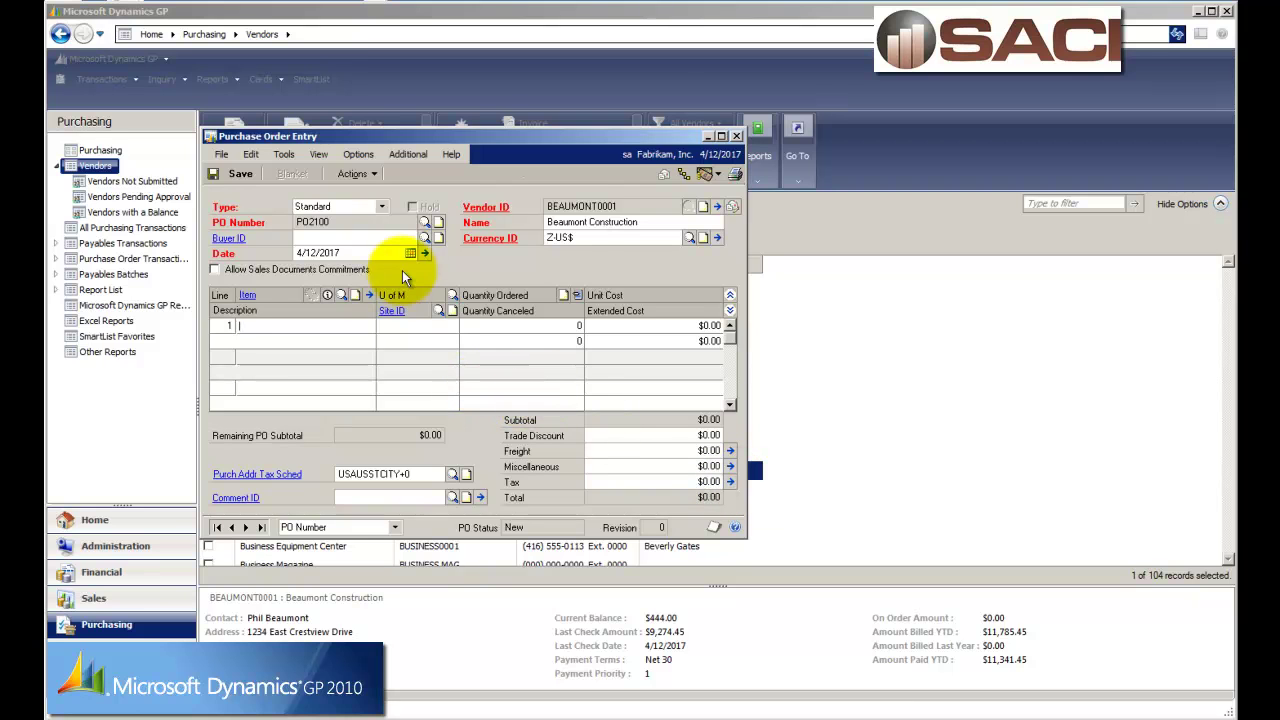
left_click(352, 154)
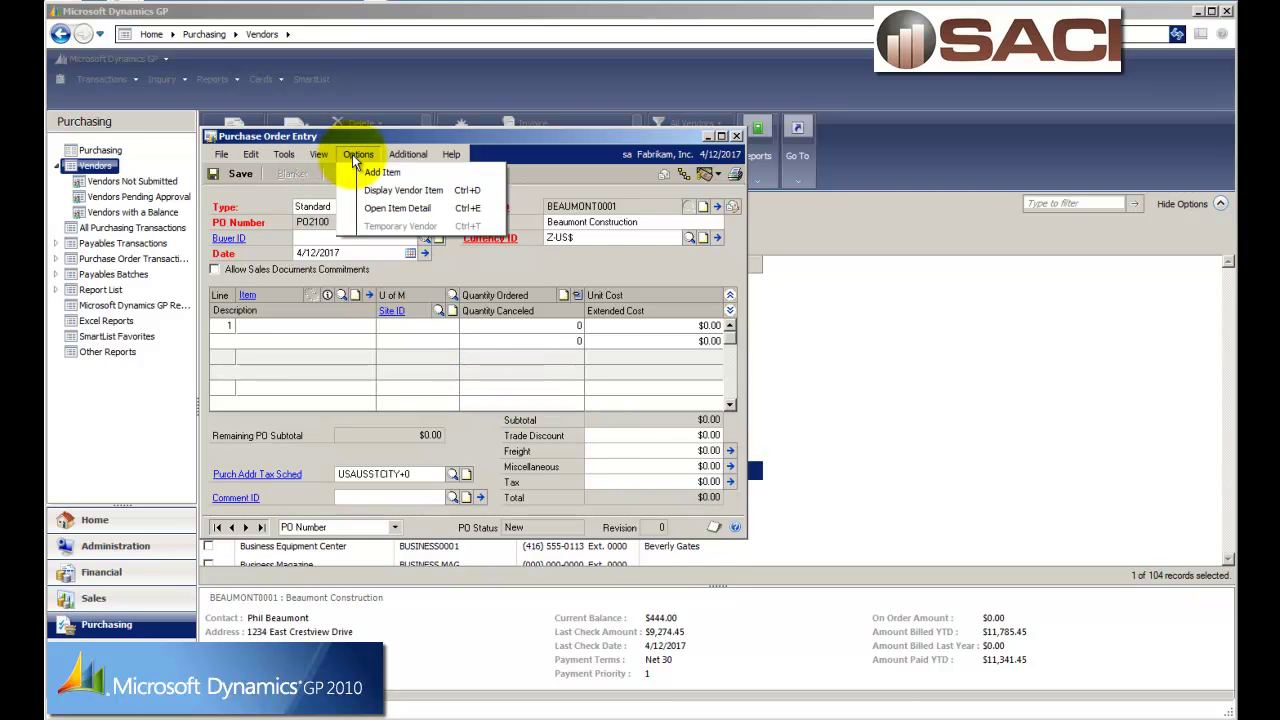
left_click(362, 190)
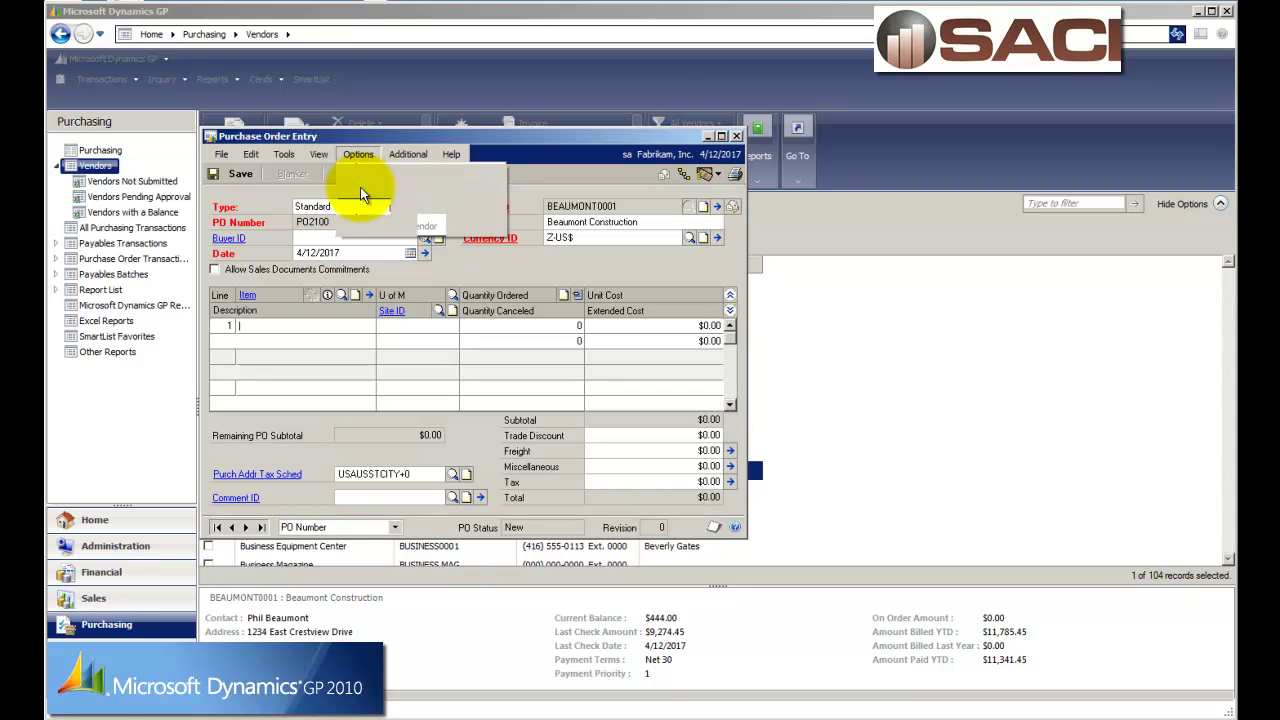
left_click(341, 295)
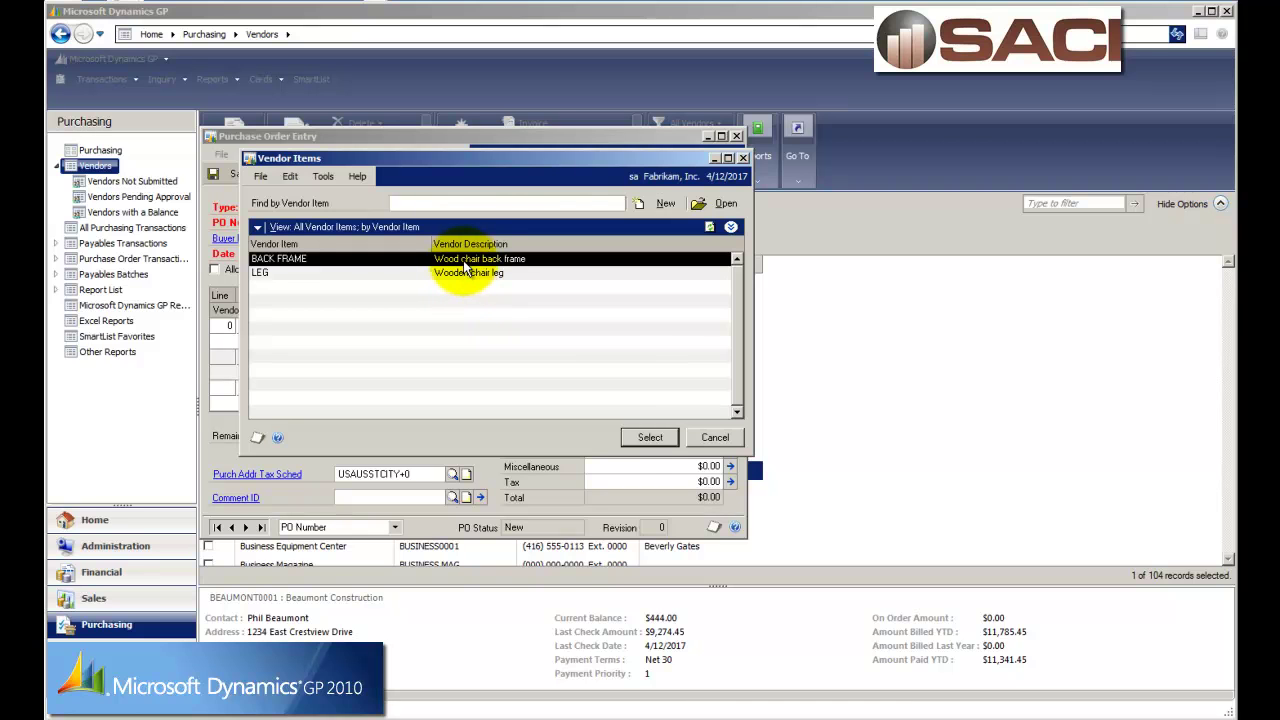
left_click(646, 438)
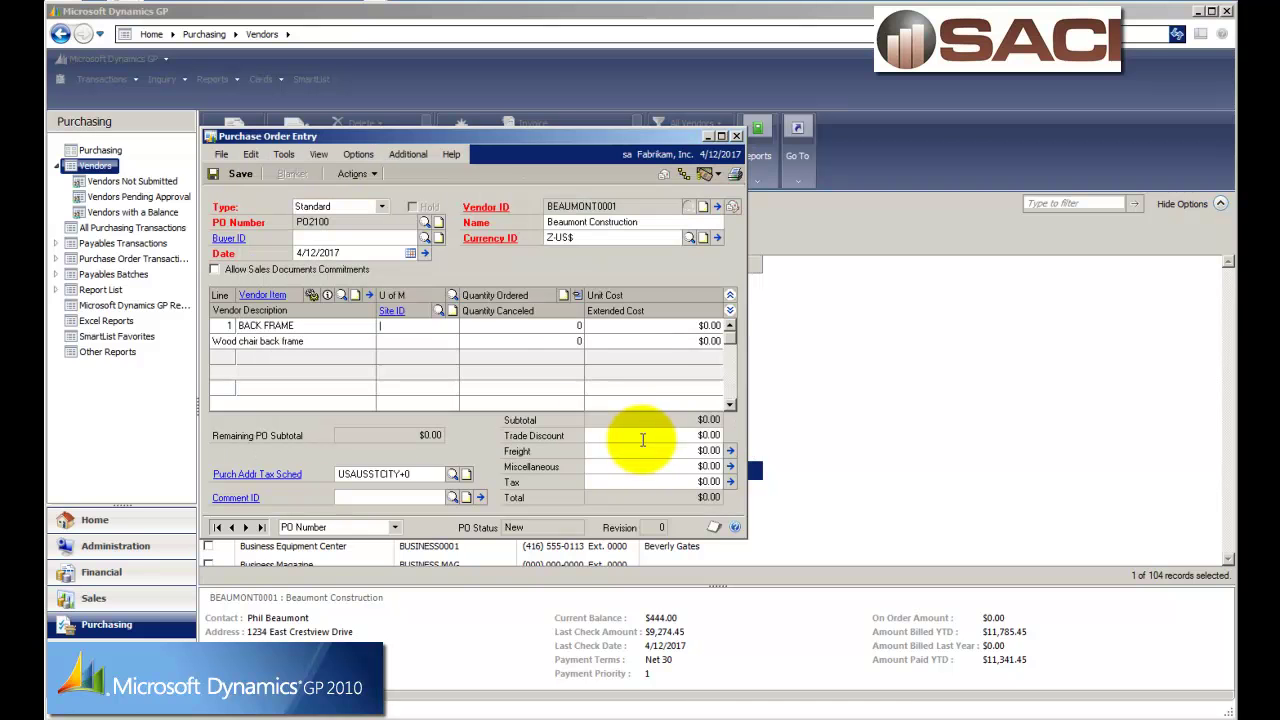
- Set the BACK FRAME line to unit of measure Each, quantity ordered 4 and site 01-N
left_click(452, 297)
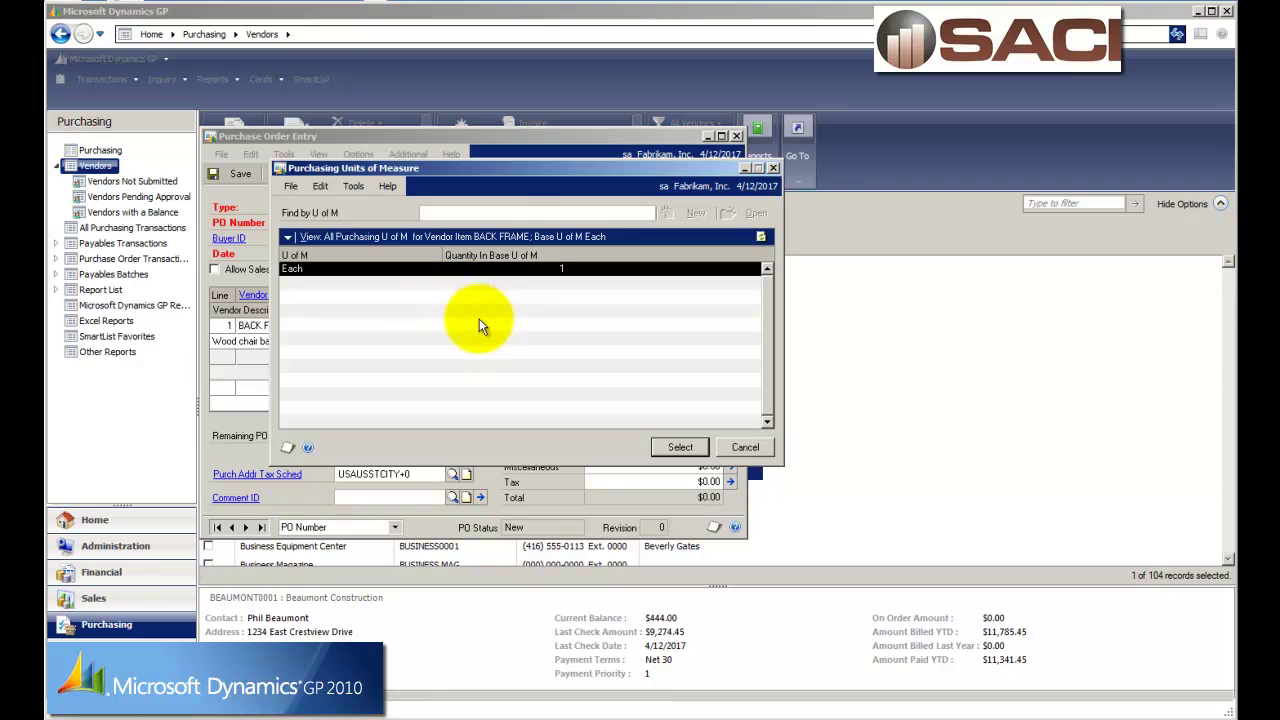
left_click(689, 448)
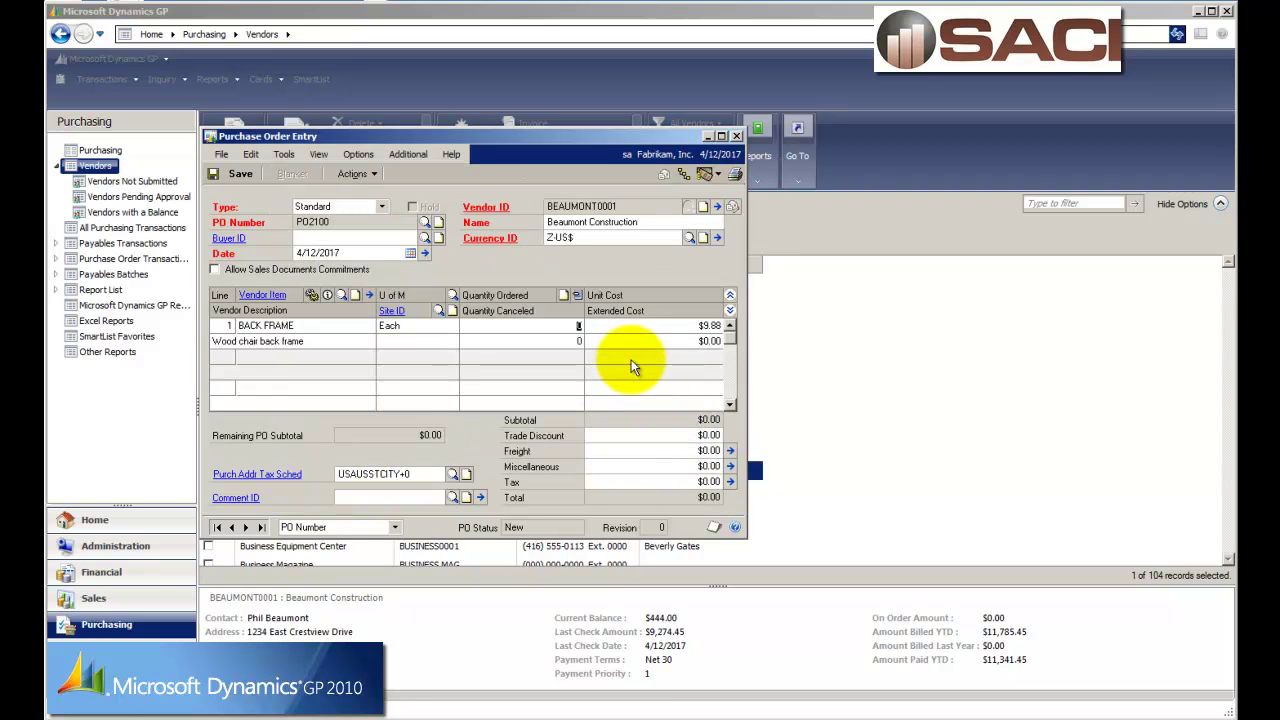
type("4")
key("Tab")
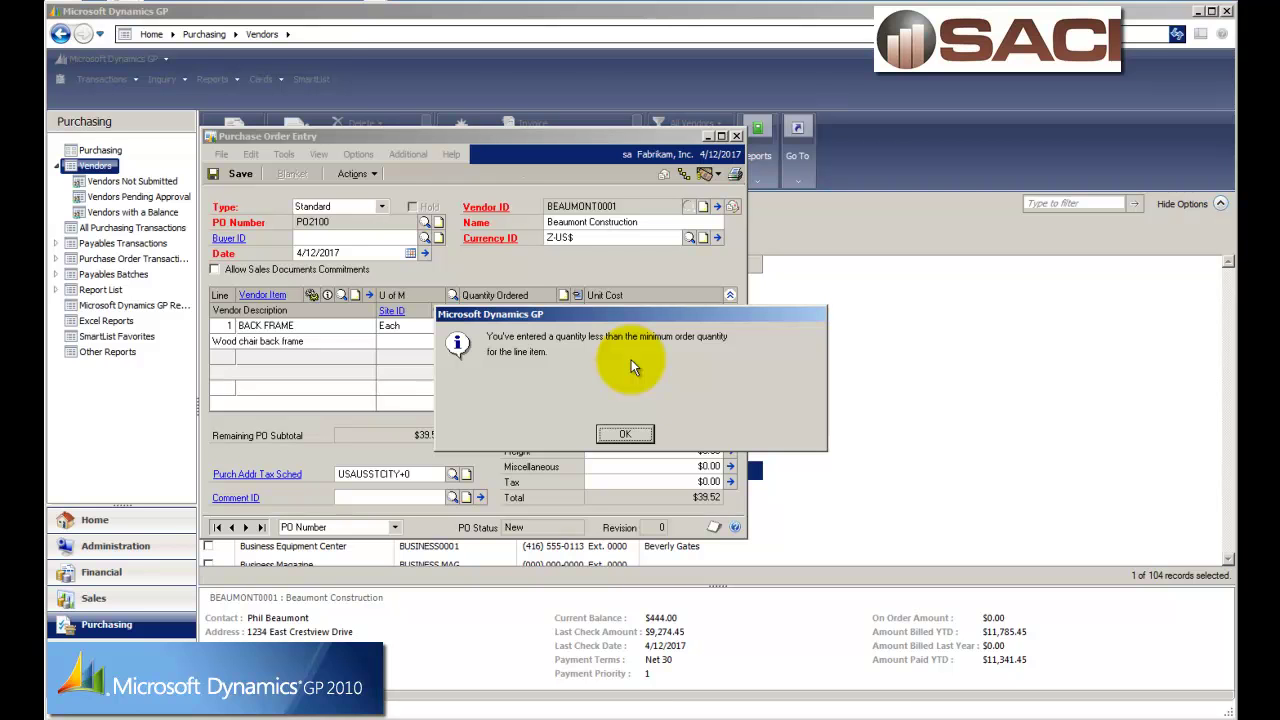
left_click(626, 434)
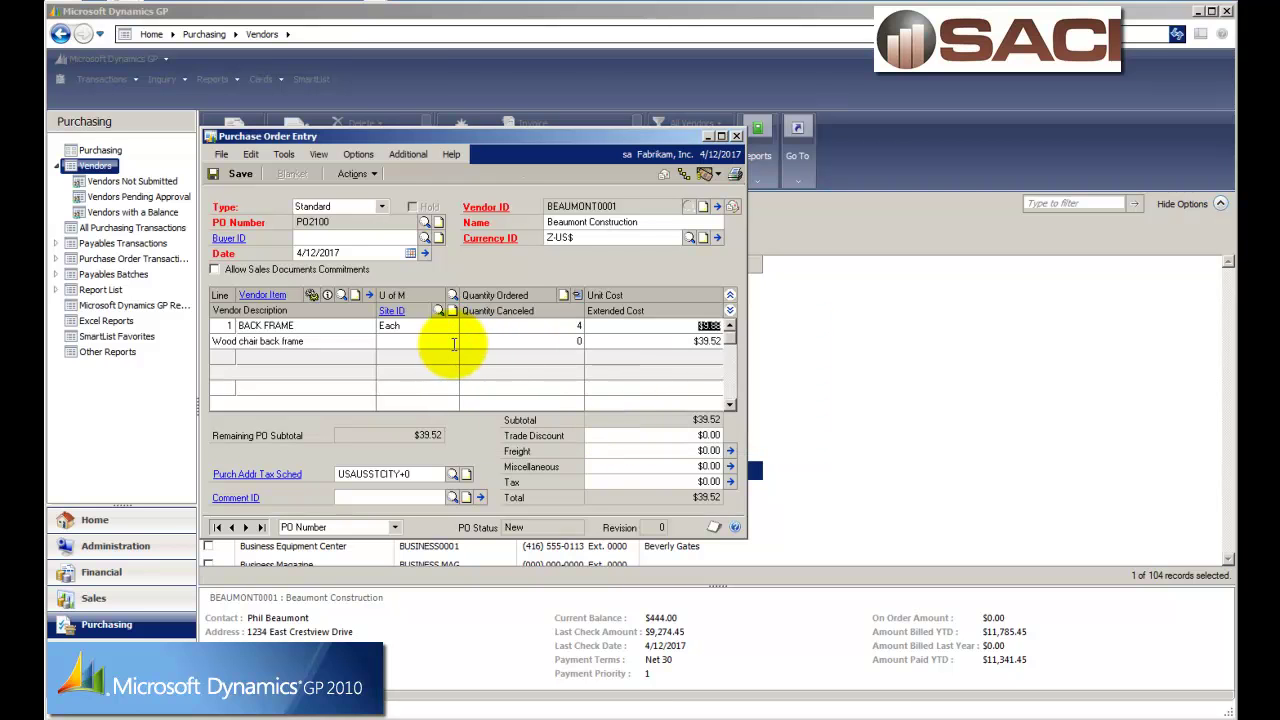
left_click(437, 310)
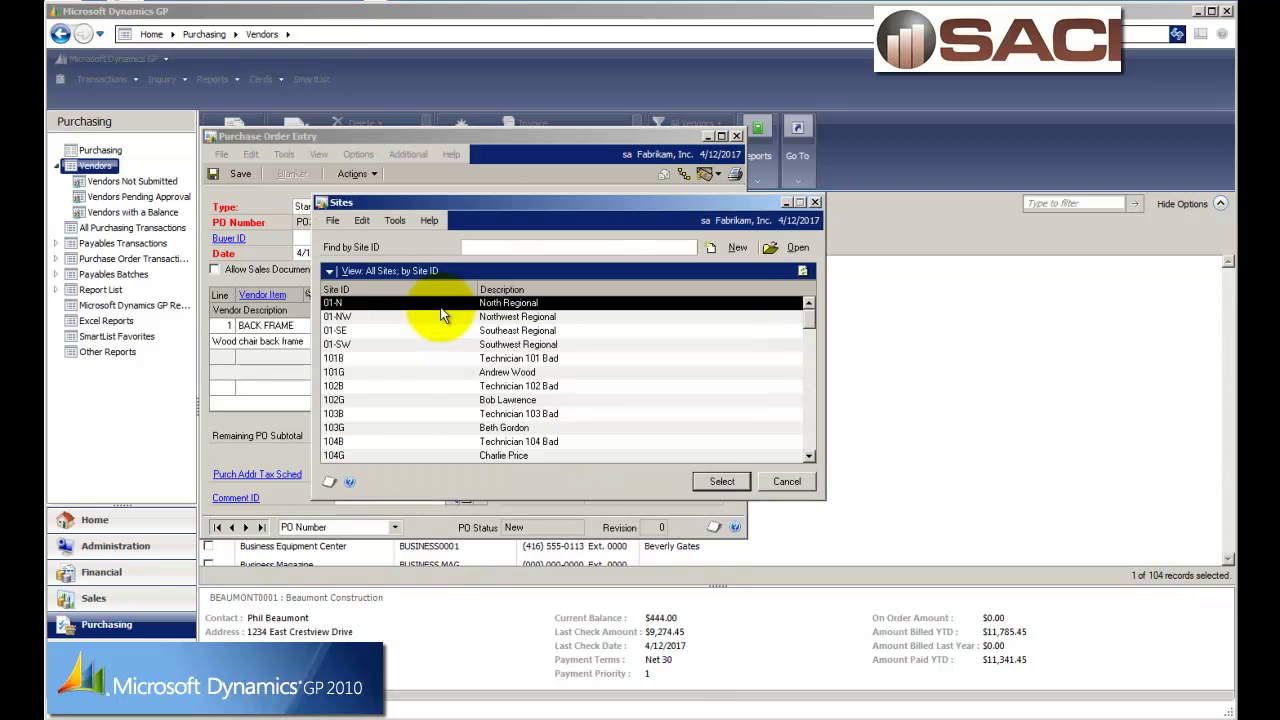
left_click(715, 484)
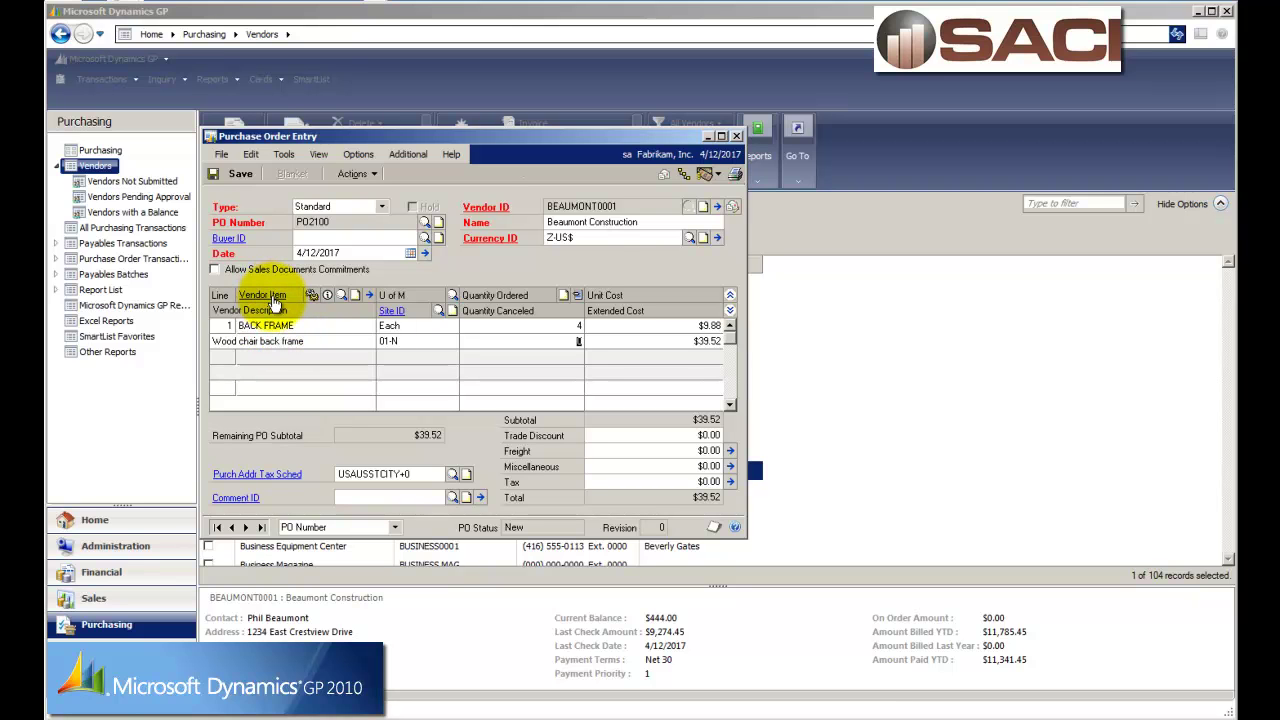
- Review BACK FRAME's minimum, economic and multiple order quantities in its item vendor record, saving and closing the record
left_click(272, 296)
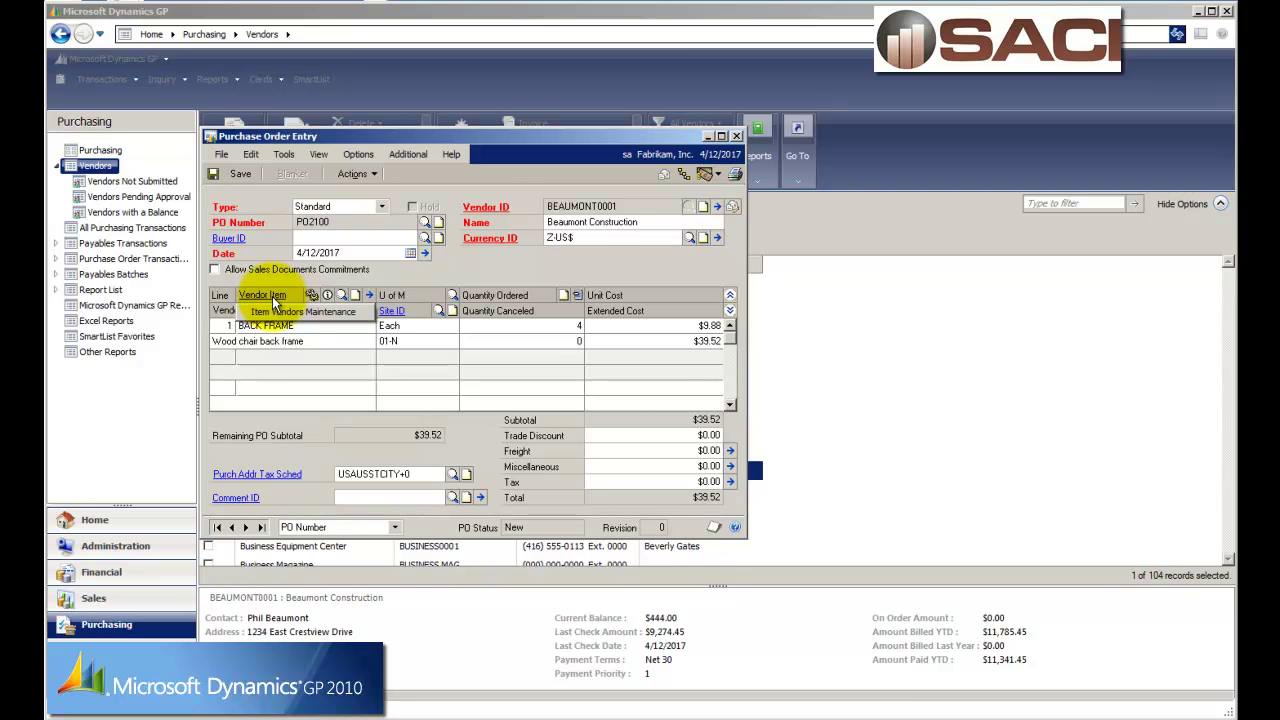
left_click(271, 311)
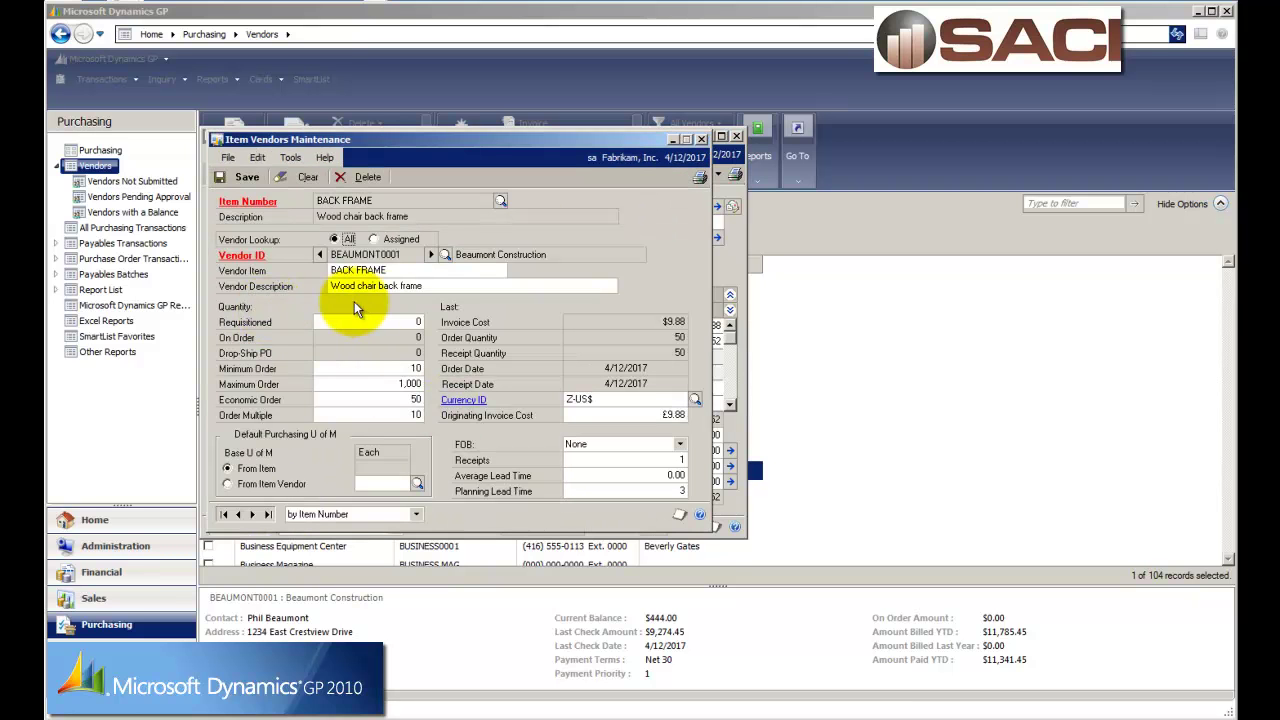
double_click(414, 399)
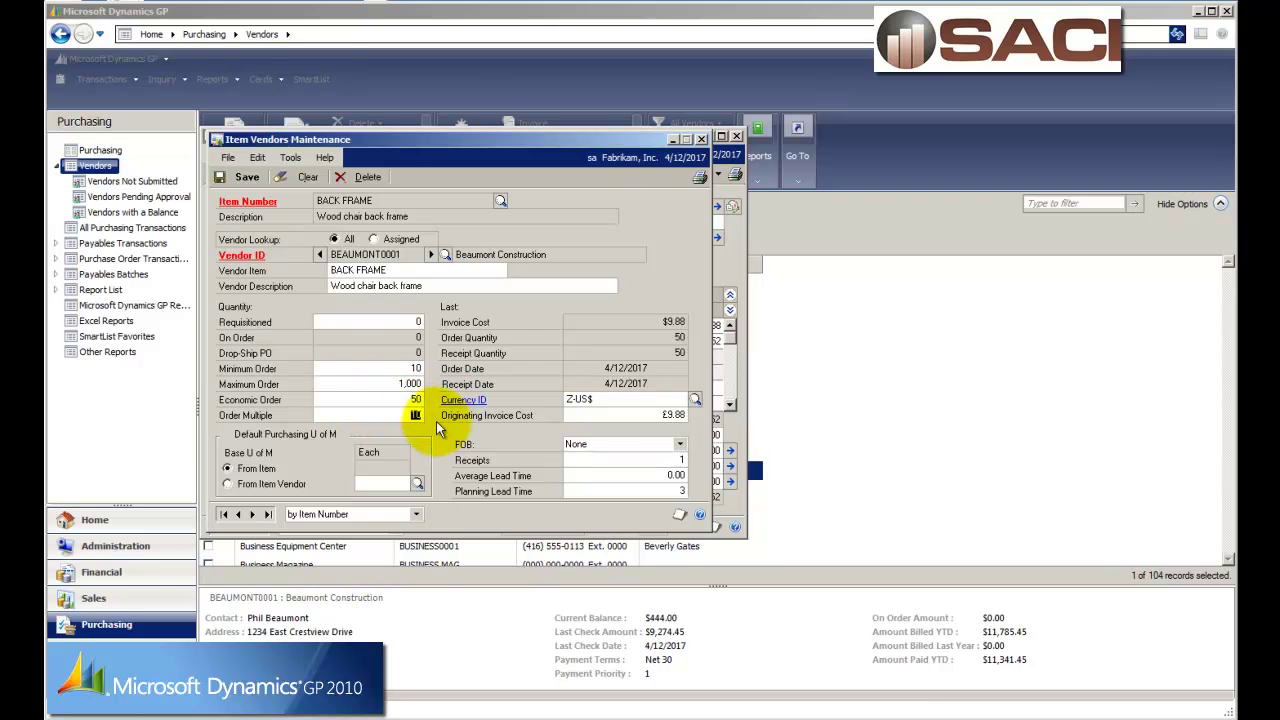
double_click(414, 414)
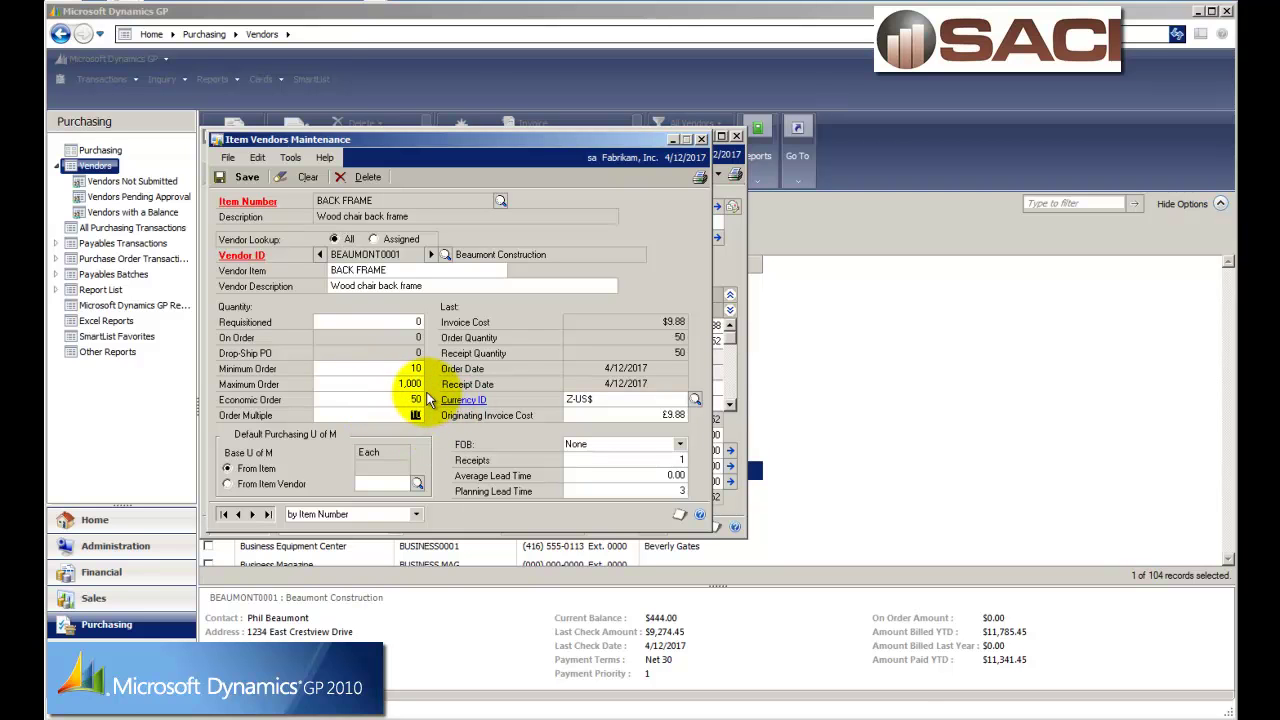
left_click(238, 177)
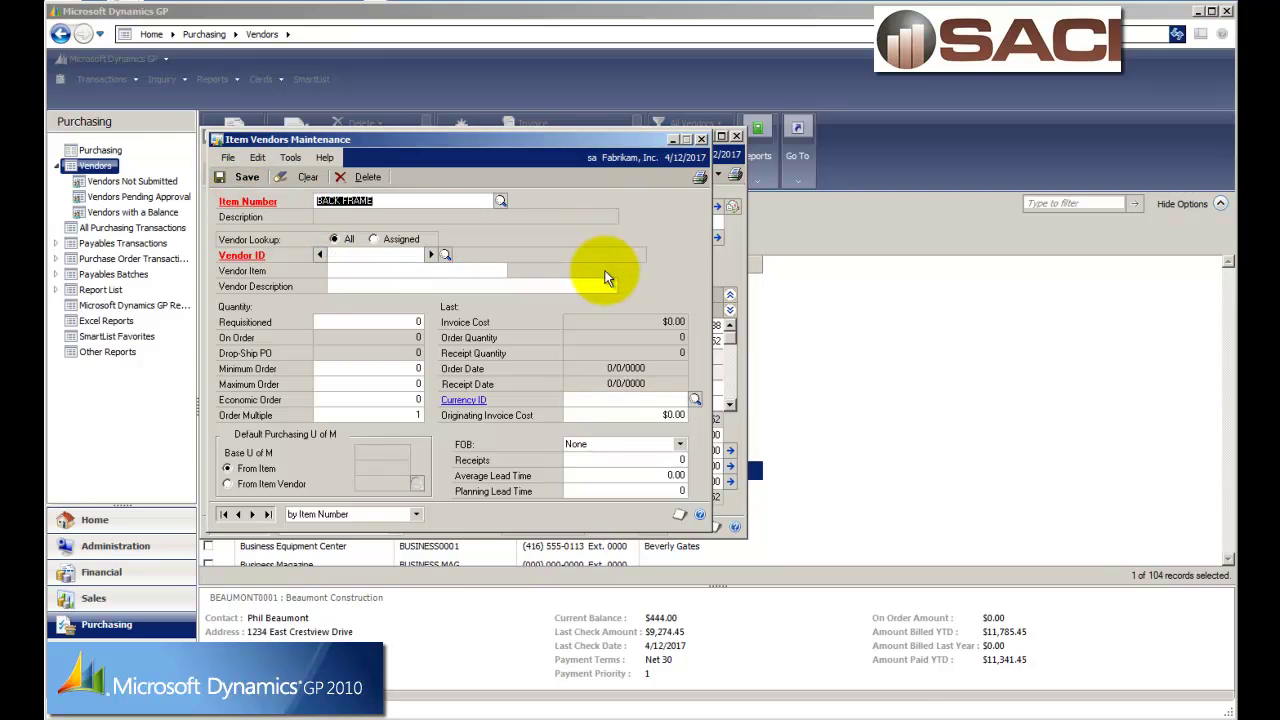
left_click(701, 138)
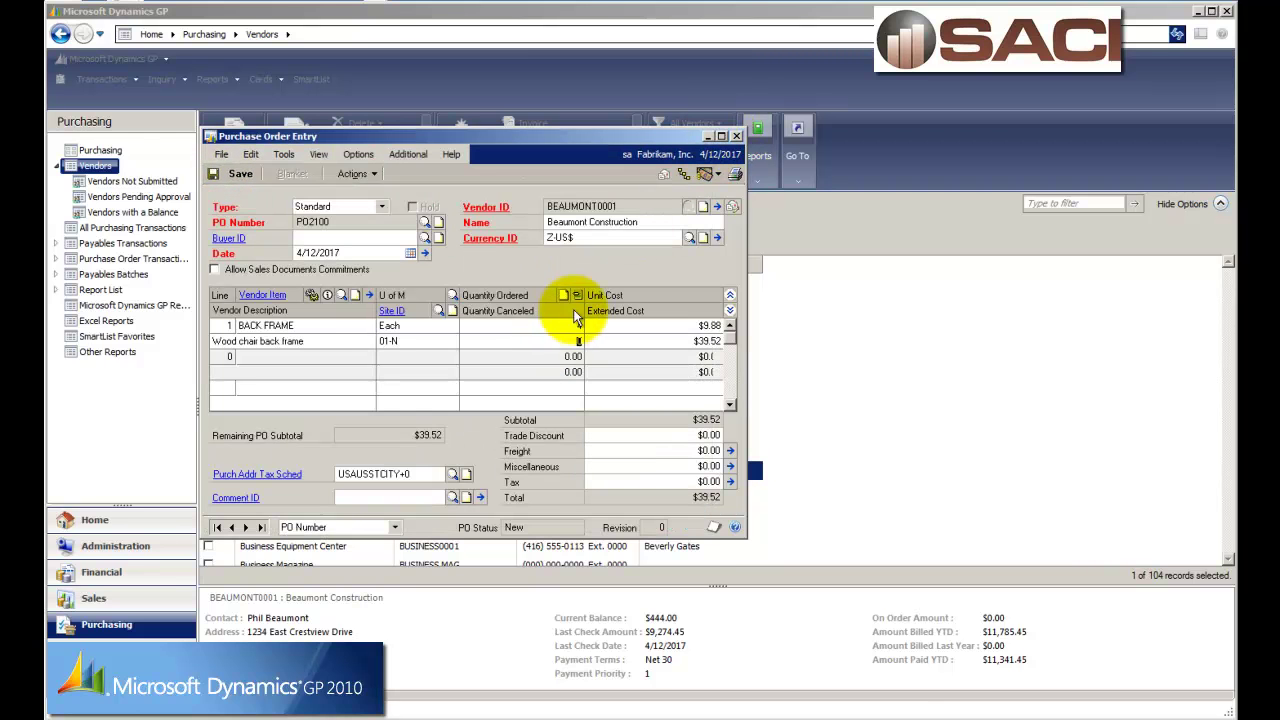
- Set the BACK FRAME line's quantity ordered to 50 and its unit cost to $9.00
type("50")
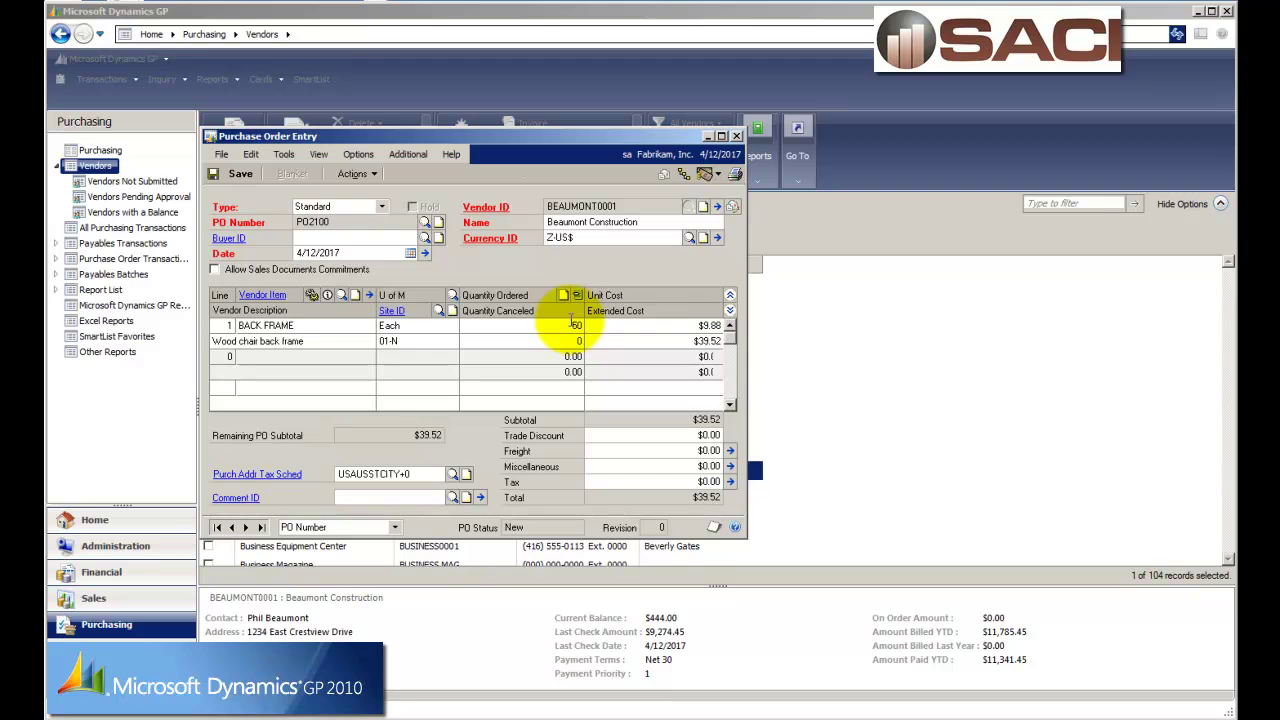
key("Tab")
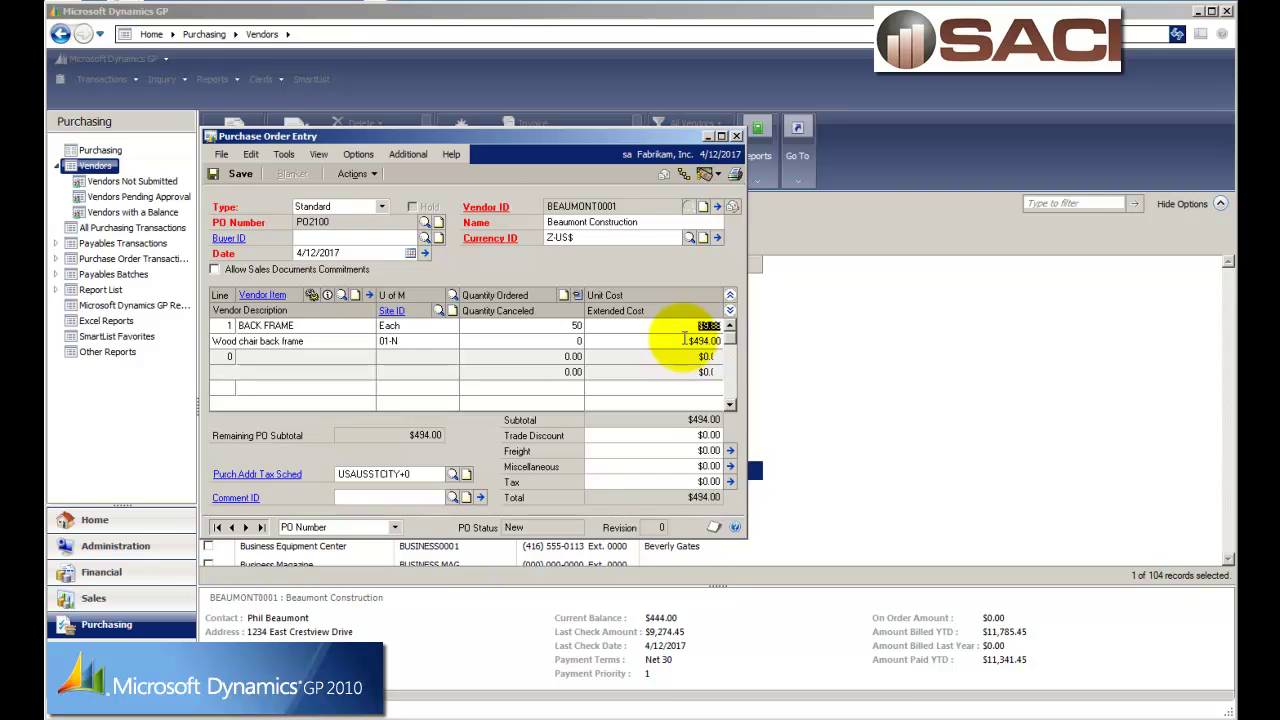
type("9")
key("Tab")
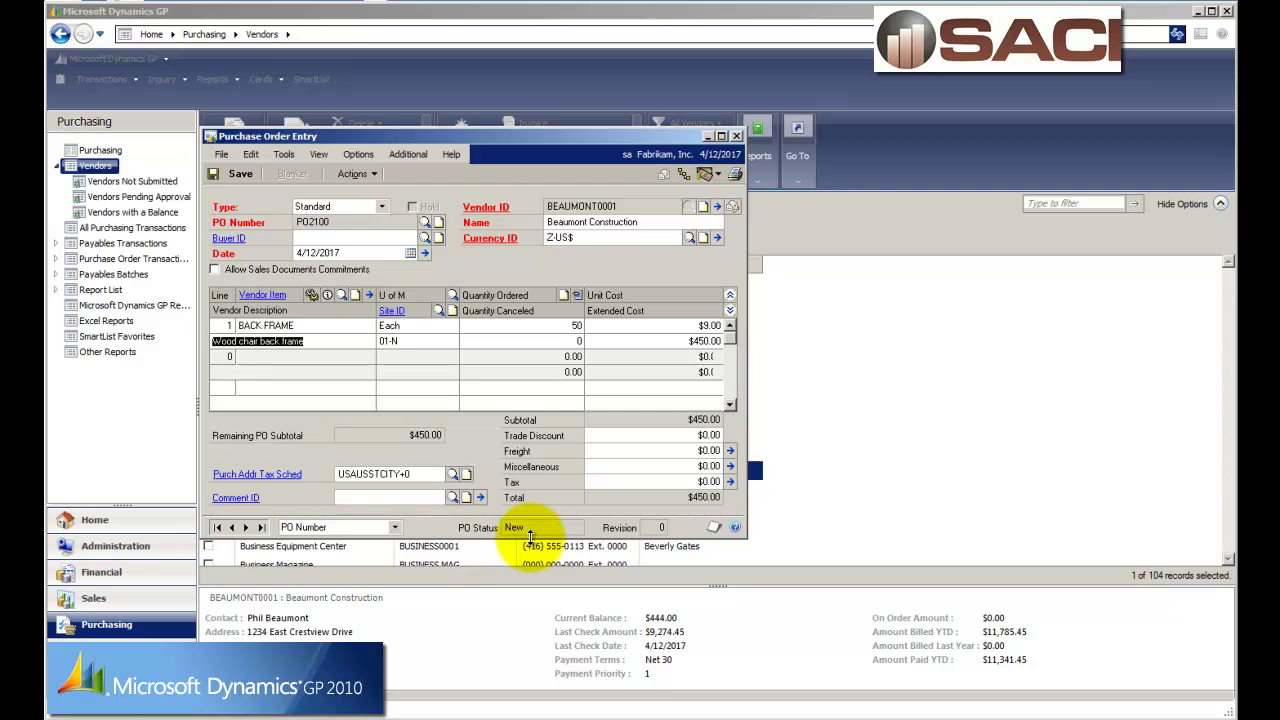
- Print the purchase order document to the screen only and close the preview
left_click(738, 178)
left_click(548, 434)
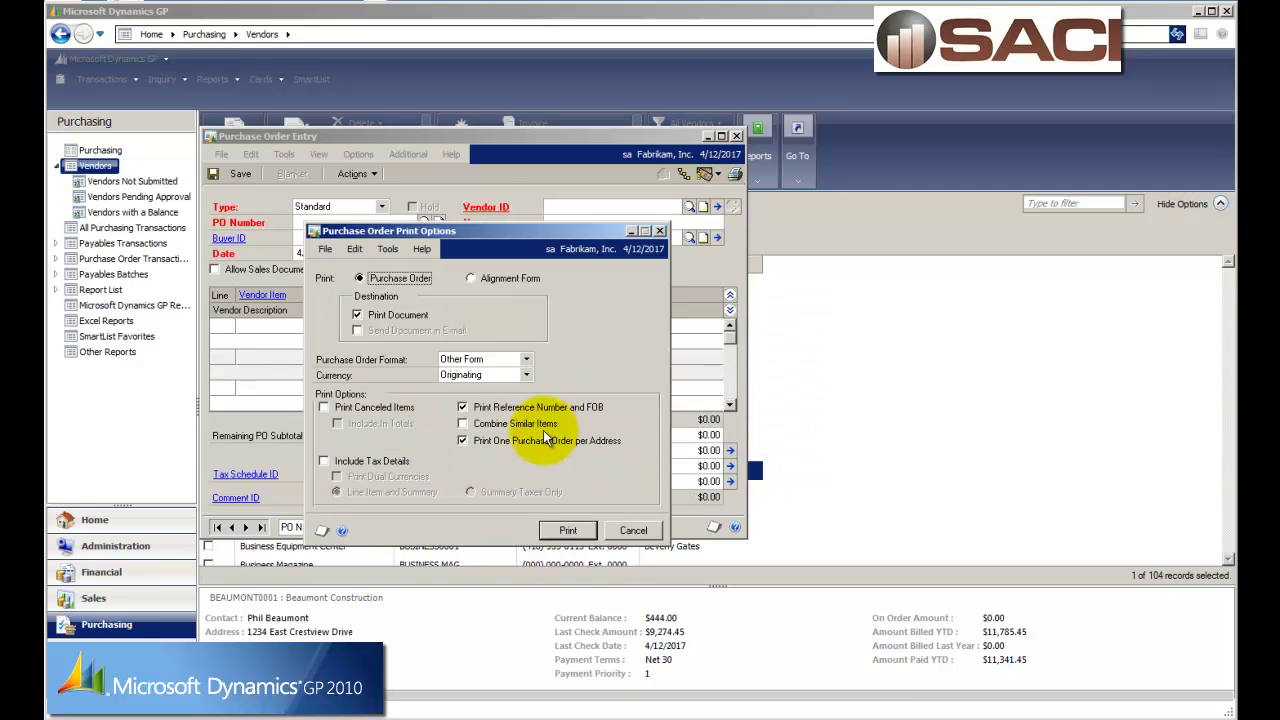
left_click(568, 530)
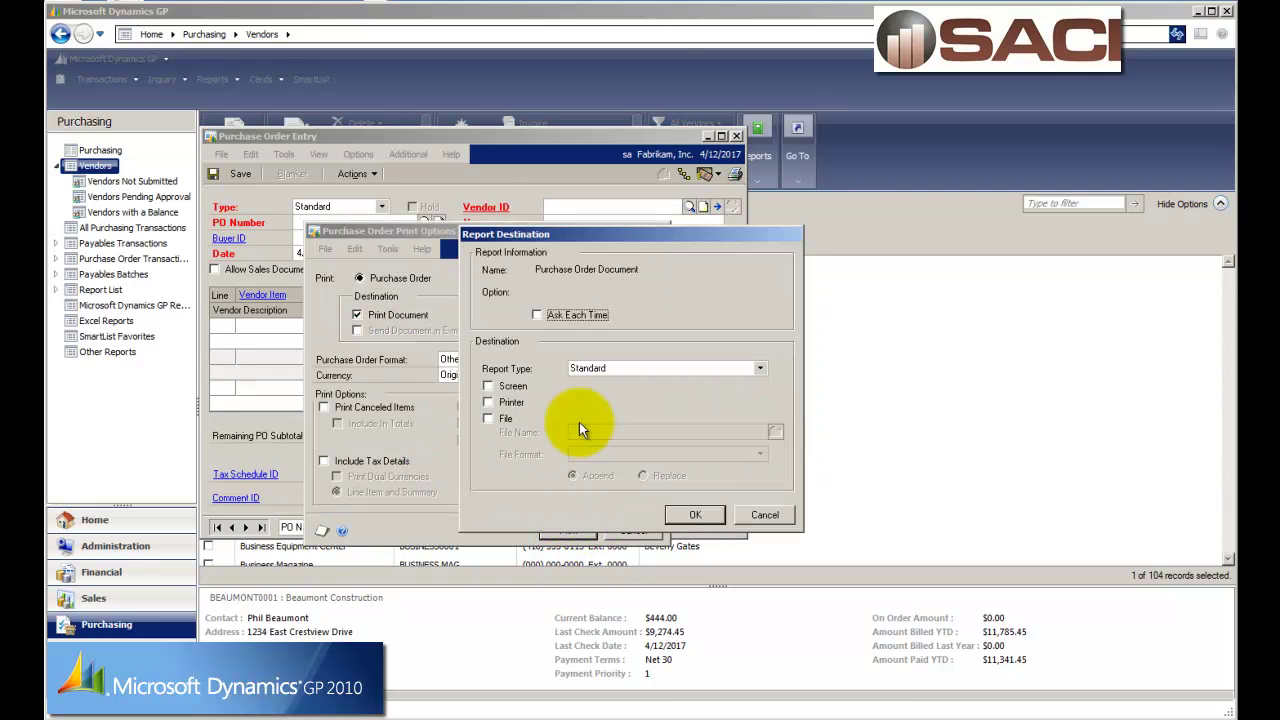
left_click(504, 386)
left_click(697, 514)
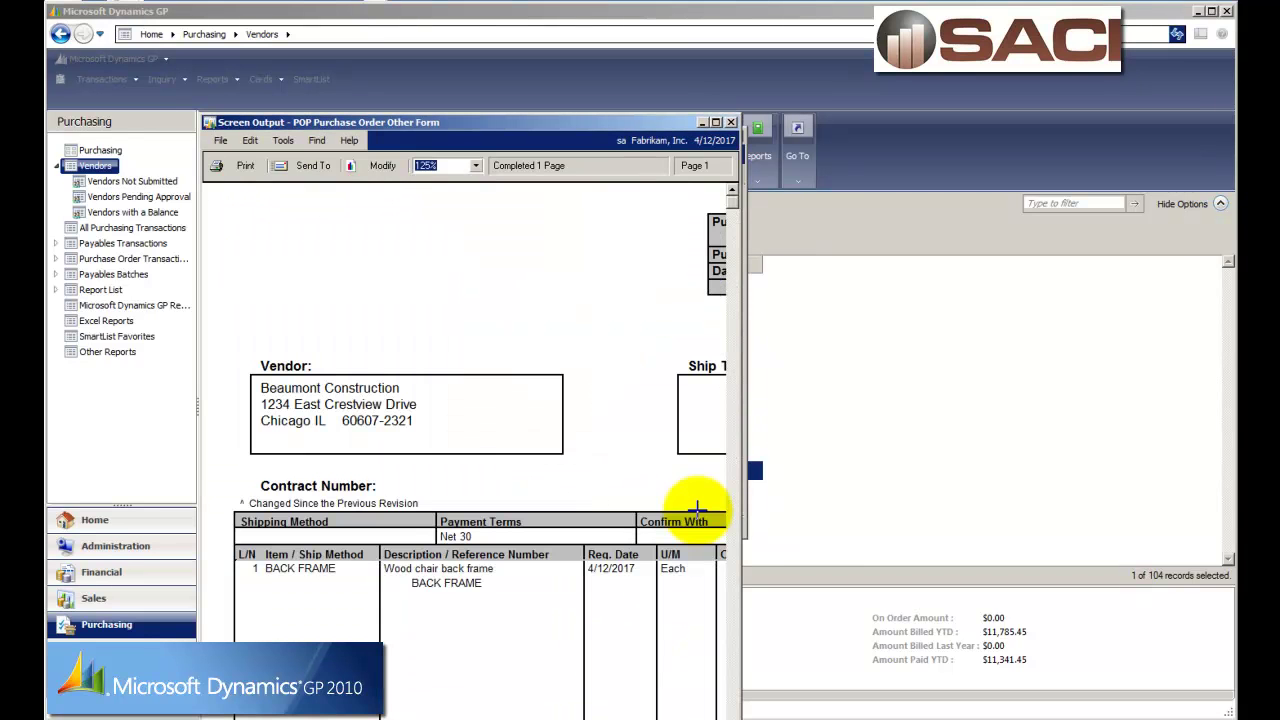
left_click(731, 122)
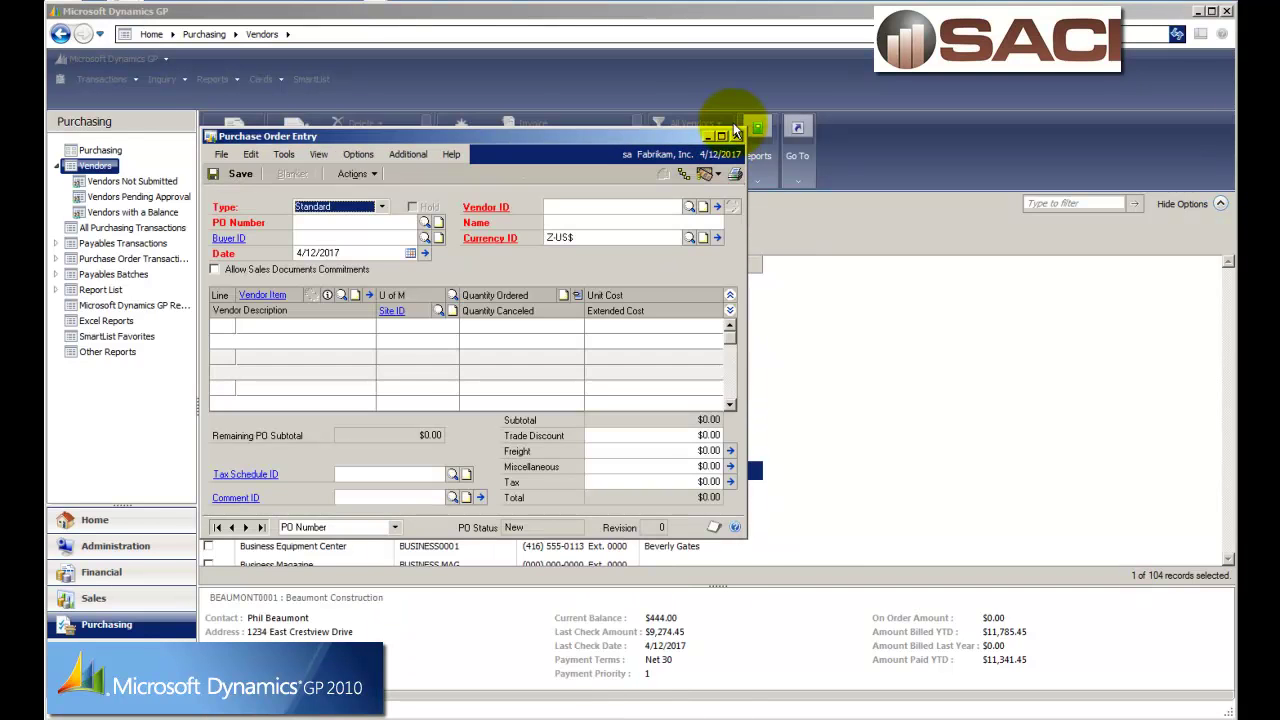
- Close the blank purchase order entry window and refresh the vendor list to update Beaumont Construction's on-order amount
left_click(736, 137)
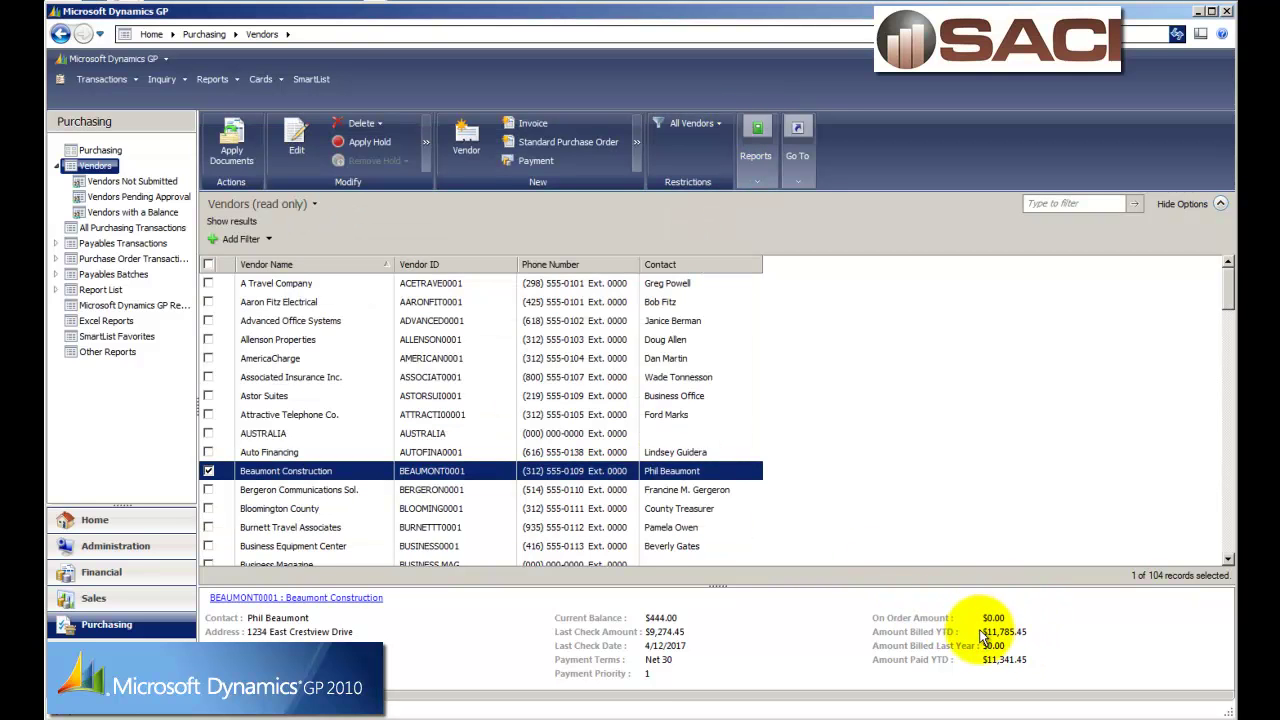
left_click(300, 203)
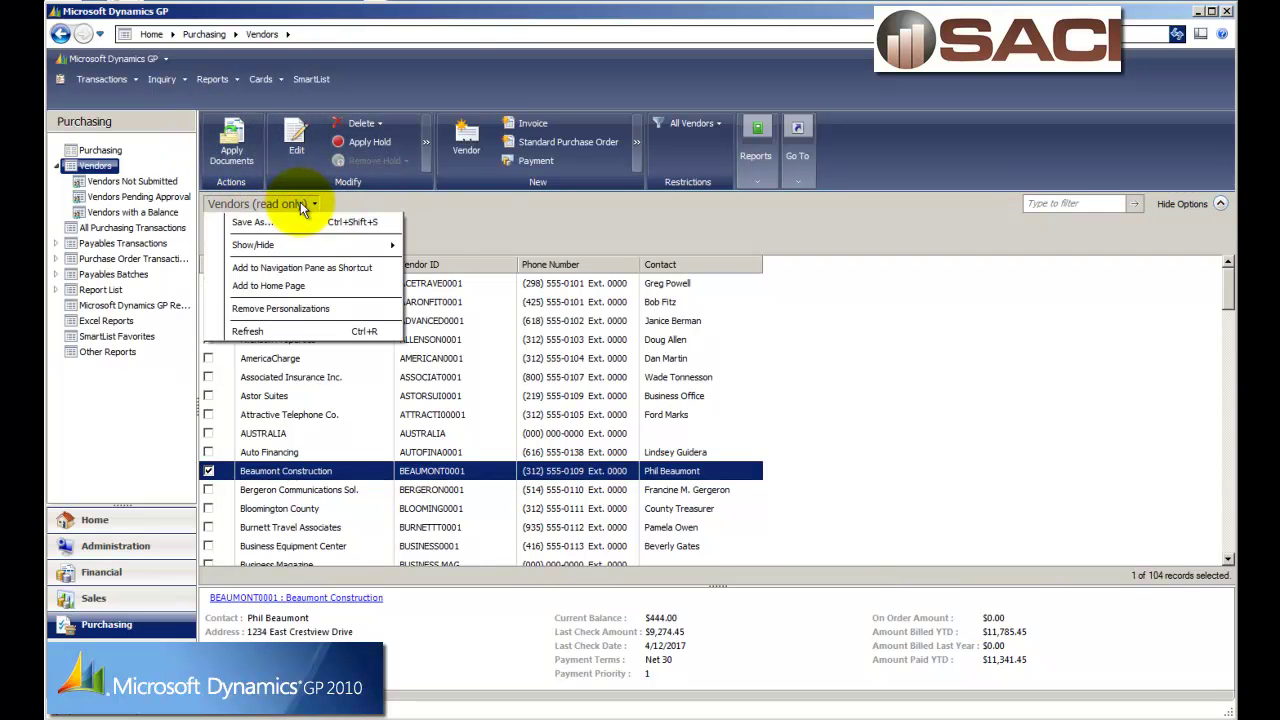
left_click(309, 330)
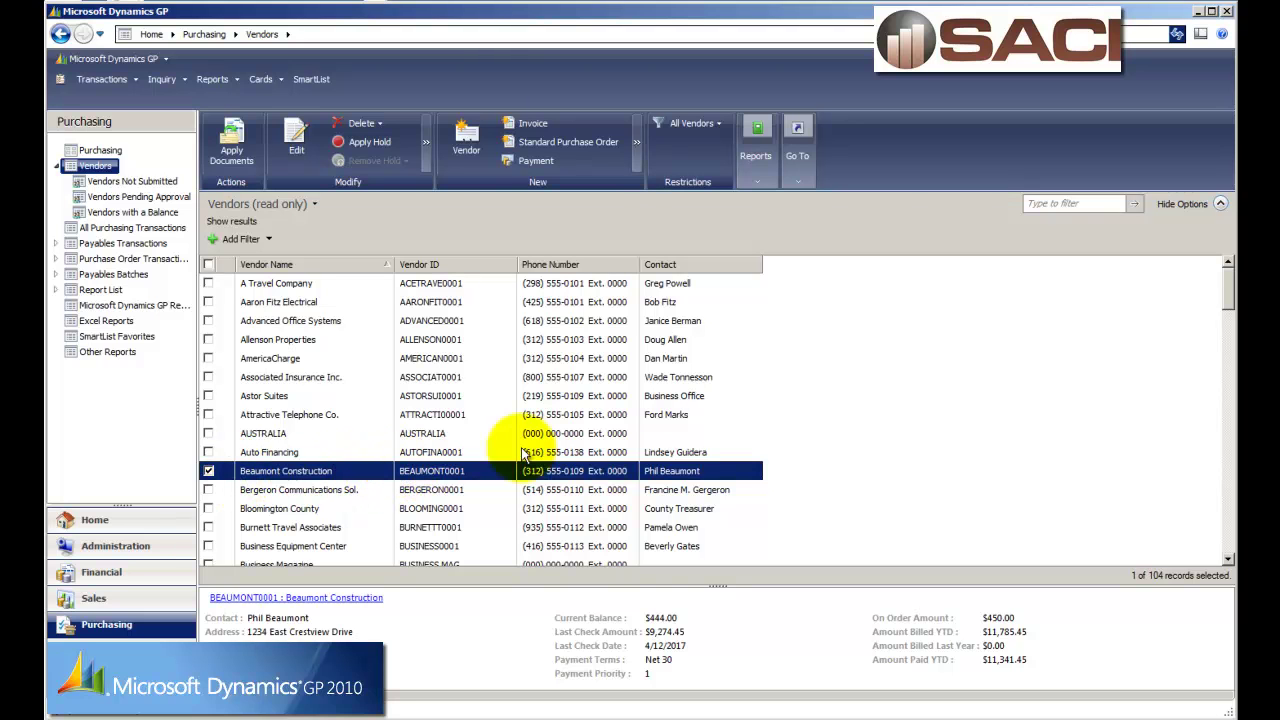
- Open the list of purchasing transactions for the selected vendor, Beaumont Construction
left_click(803, 183)
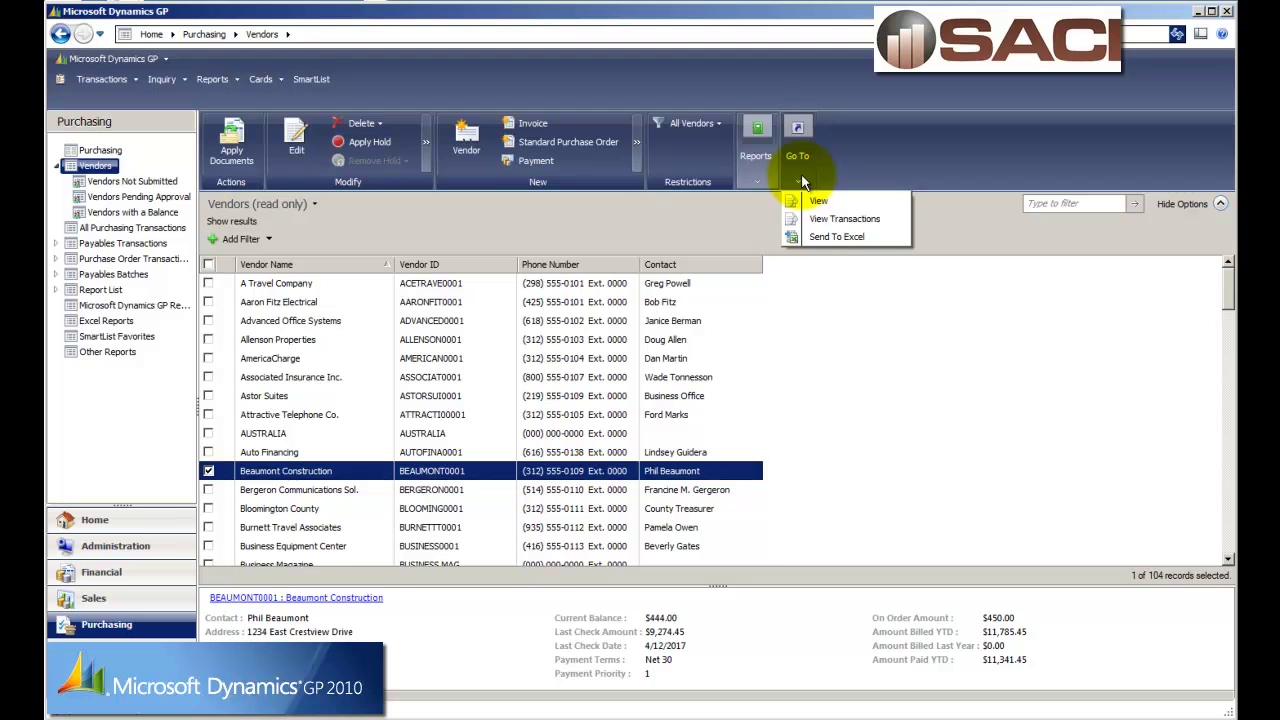
left_click(826, 222)
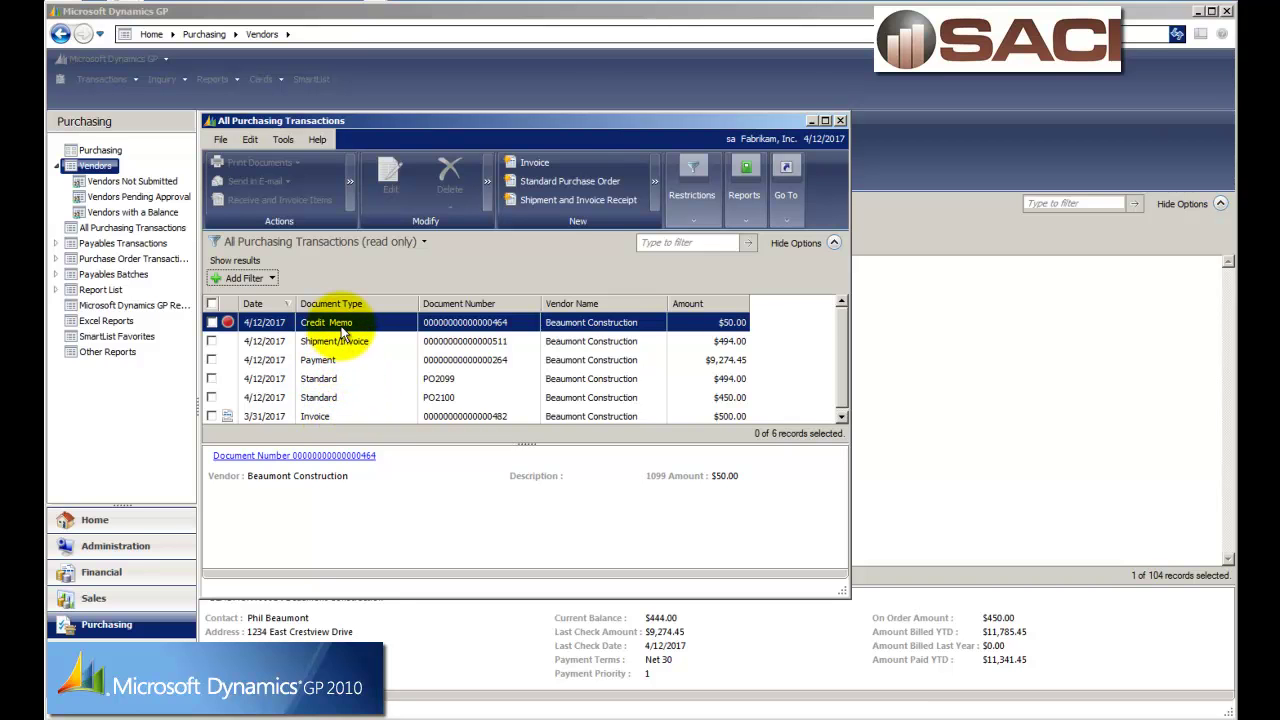
mouse_move(229, 330)
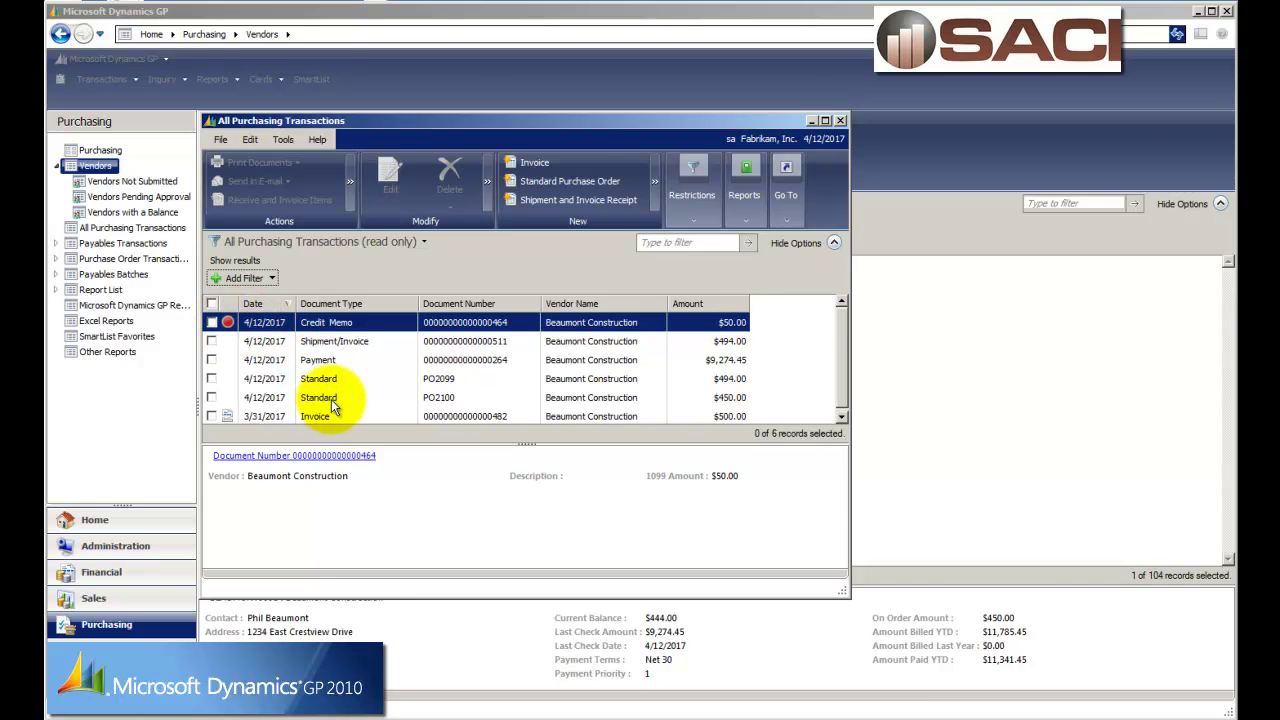
mouse_move(225, 415)
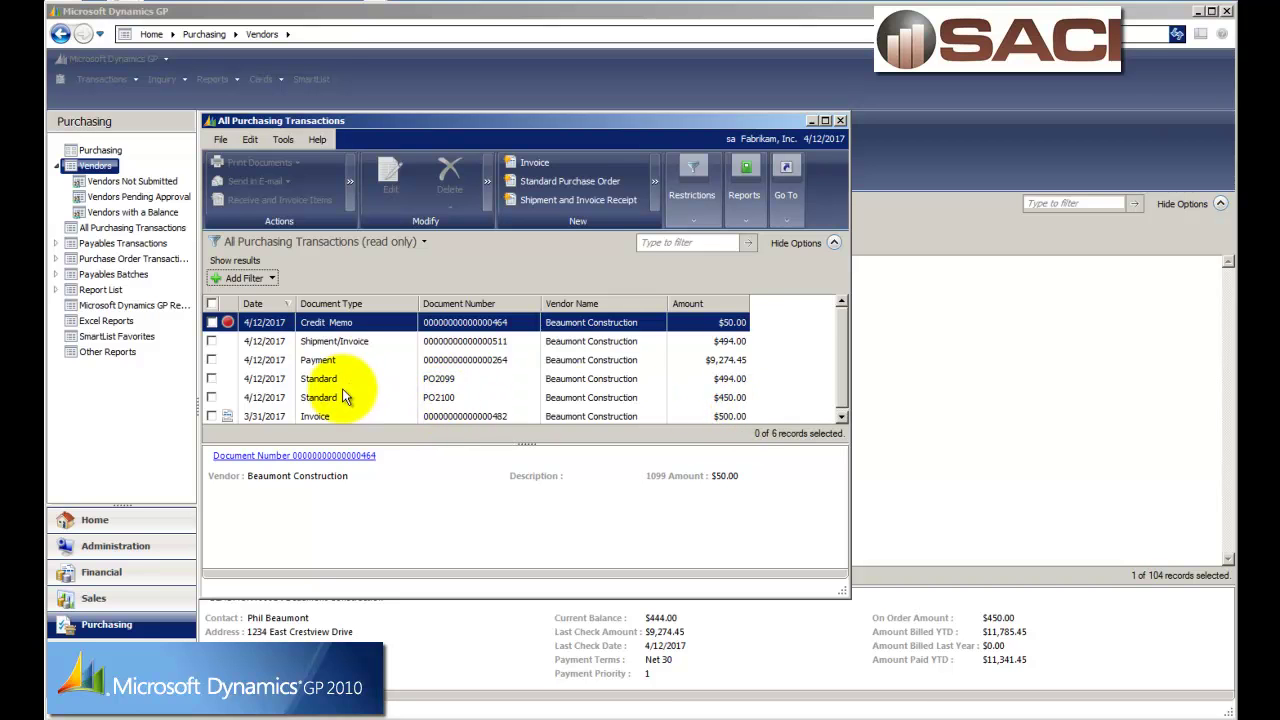
- Mark only purchase order PO2100 and send it by e-mail with the existing print options
left_click(211, 398)
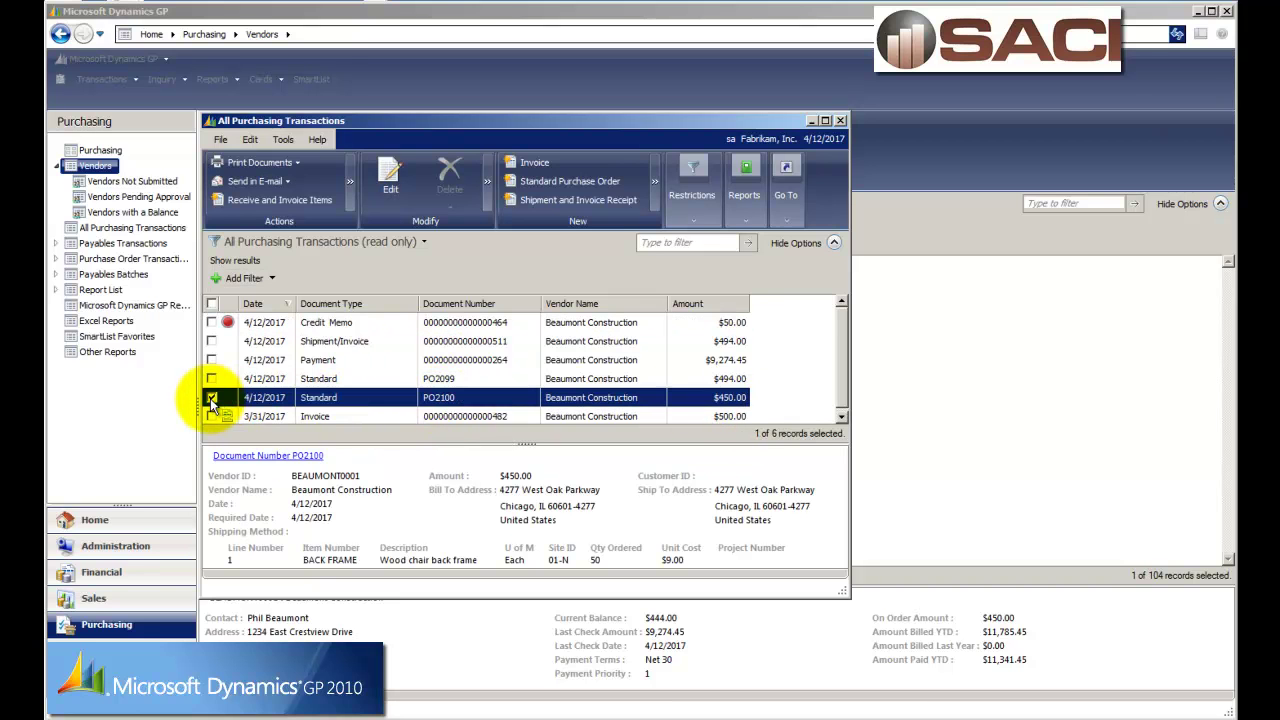
left_click(293, 186)
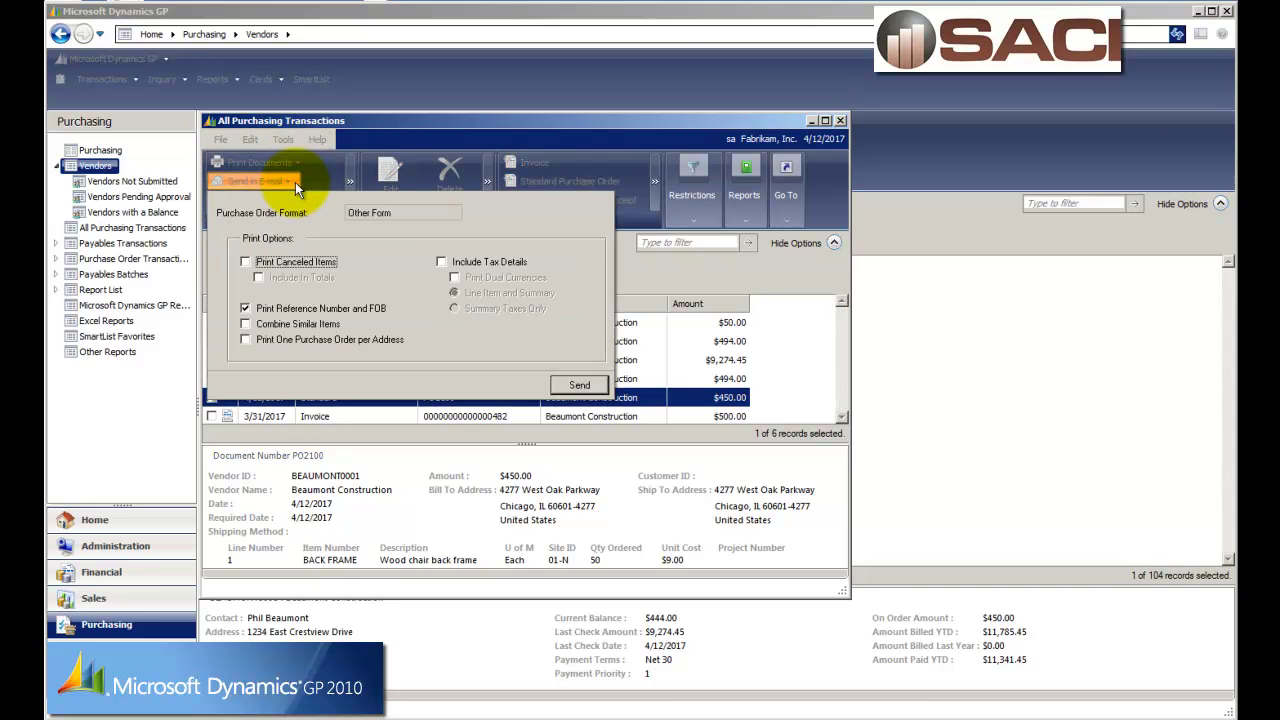
left_click(579, 385)
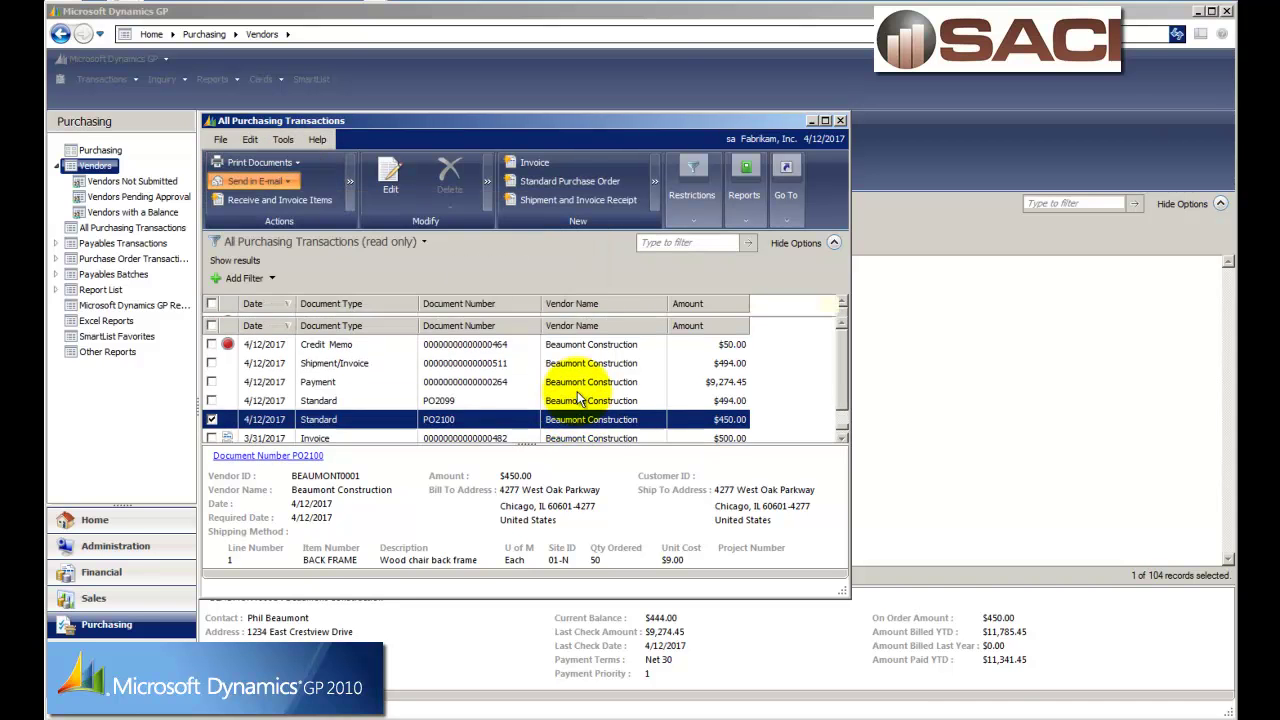
- Enlarge the purchasing transactions window and its detail area to view PO2100's full line item information
left_click_drag(848, 592, 988, 668)
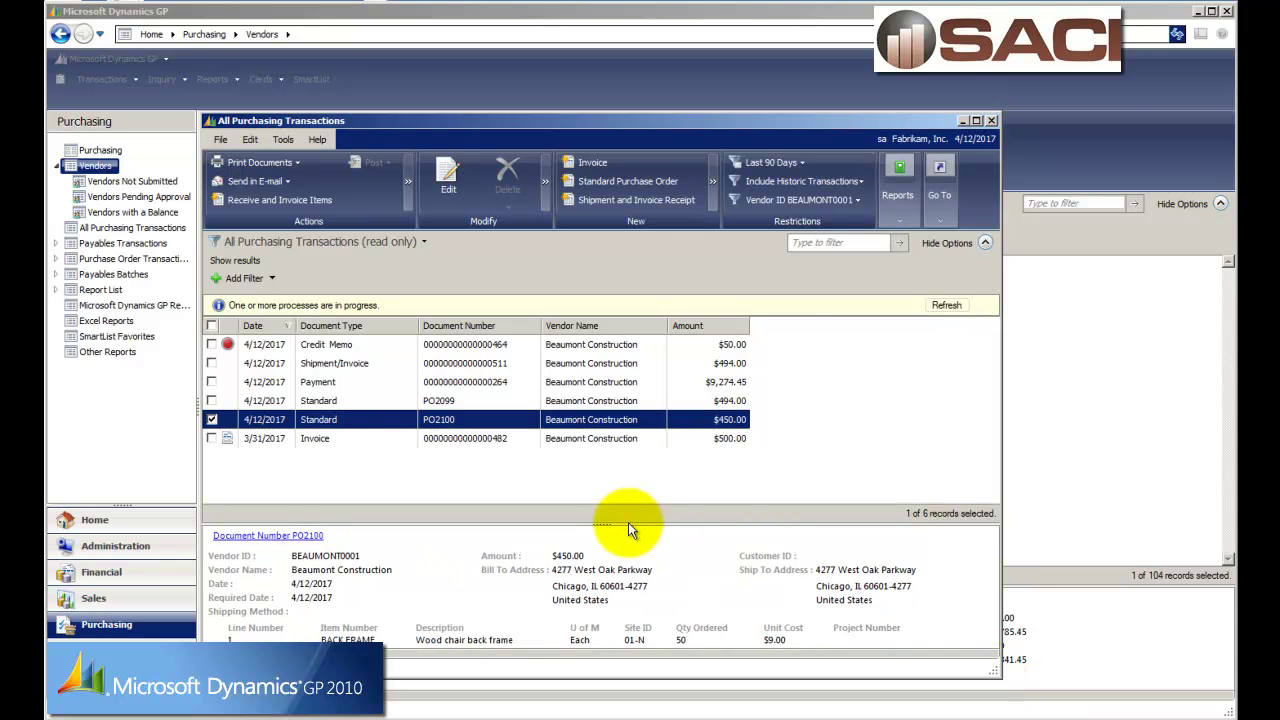
left_click_drag(628, 522, 635, 379)
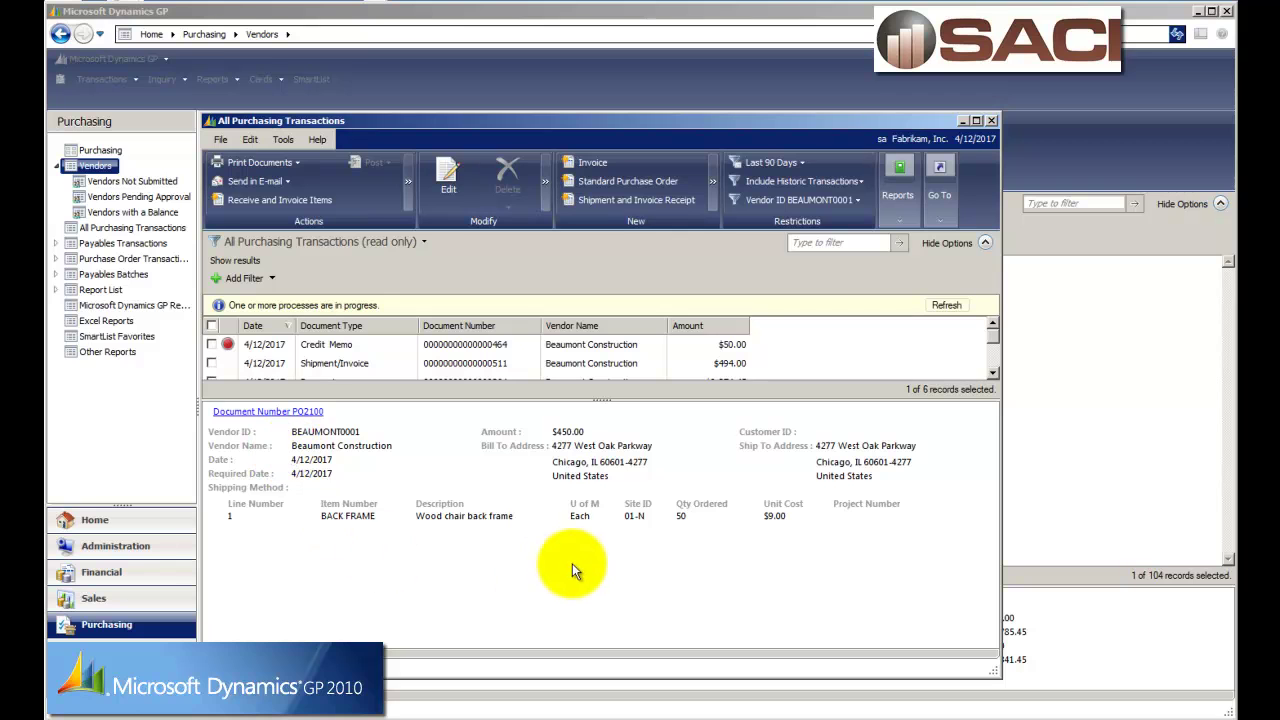